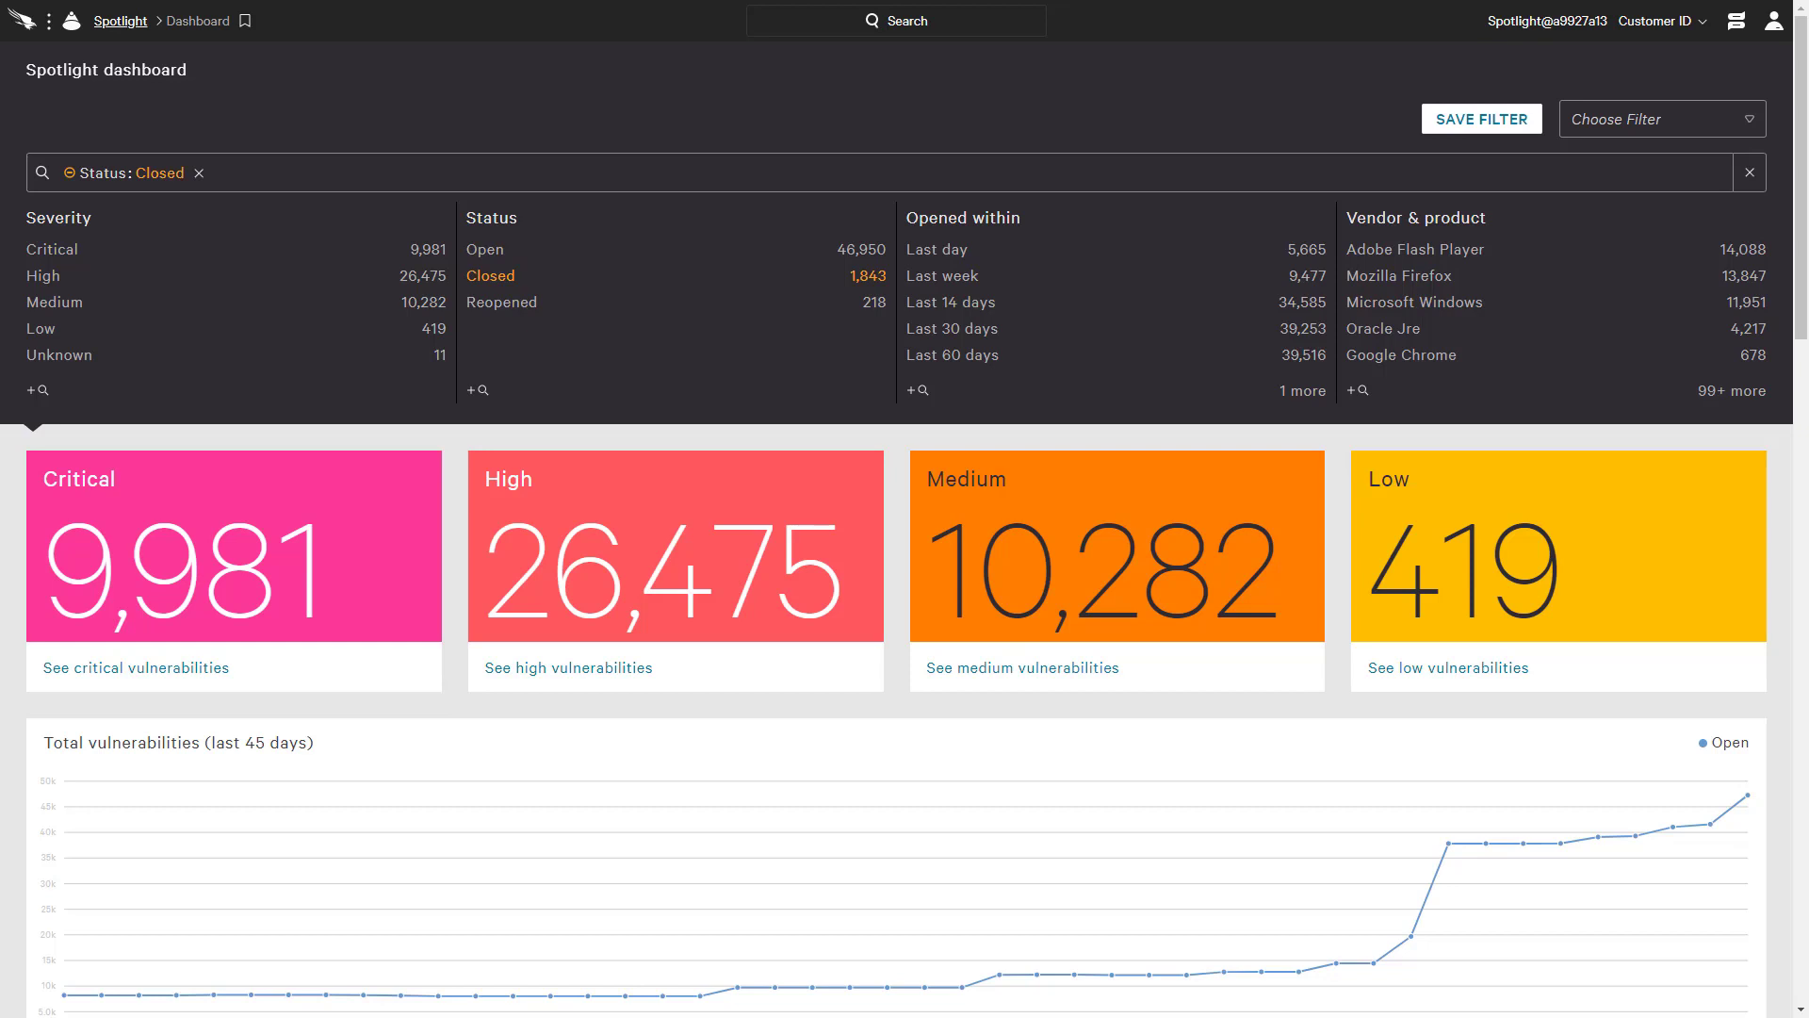
scroll(1799, 289, down, 3)
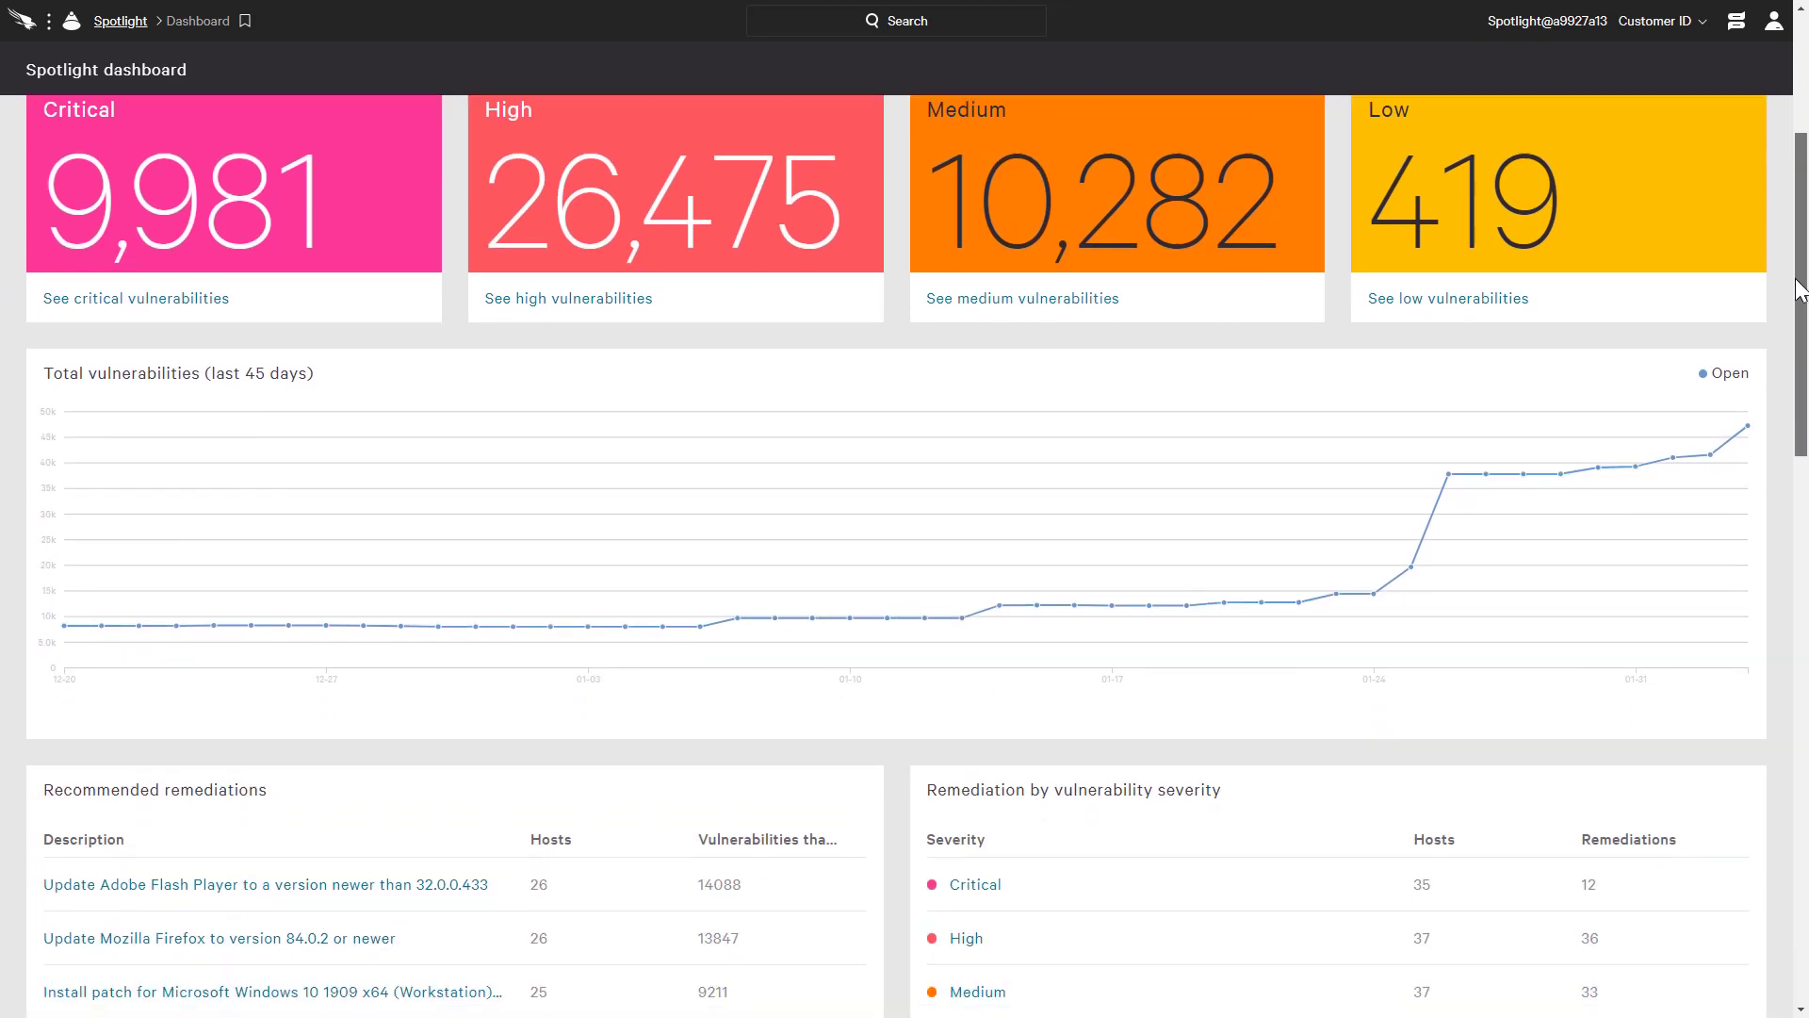
drag(1799, 291, 1802, 346)
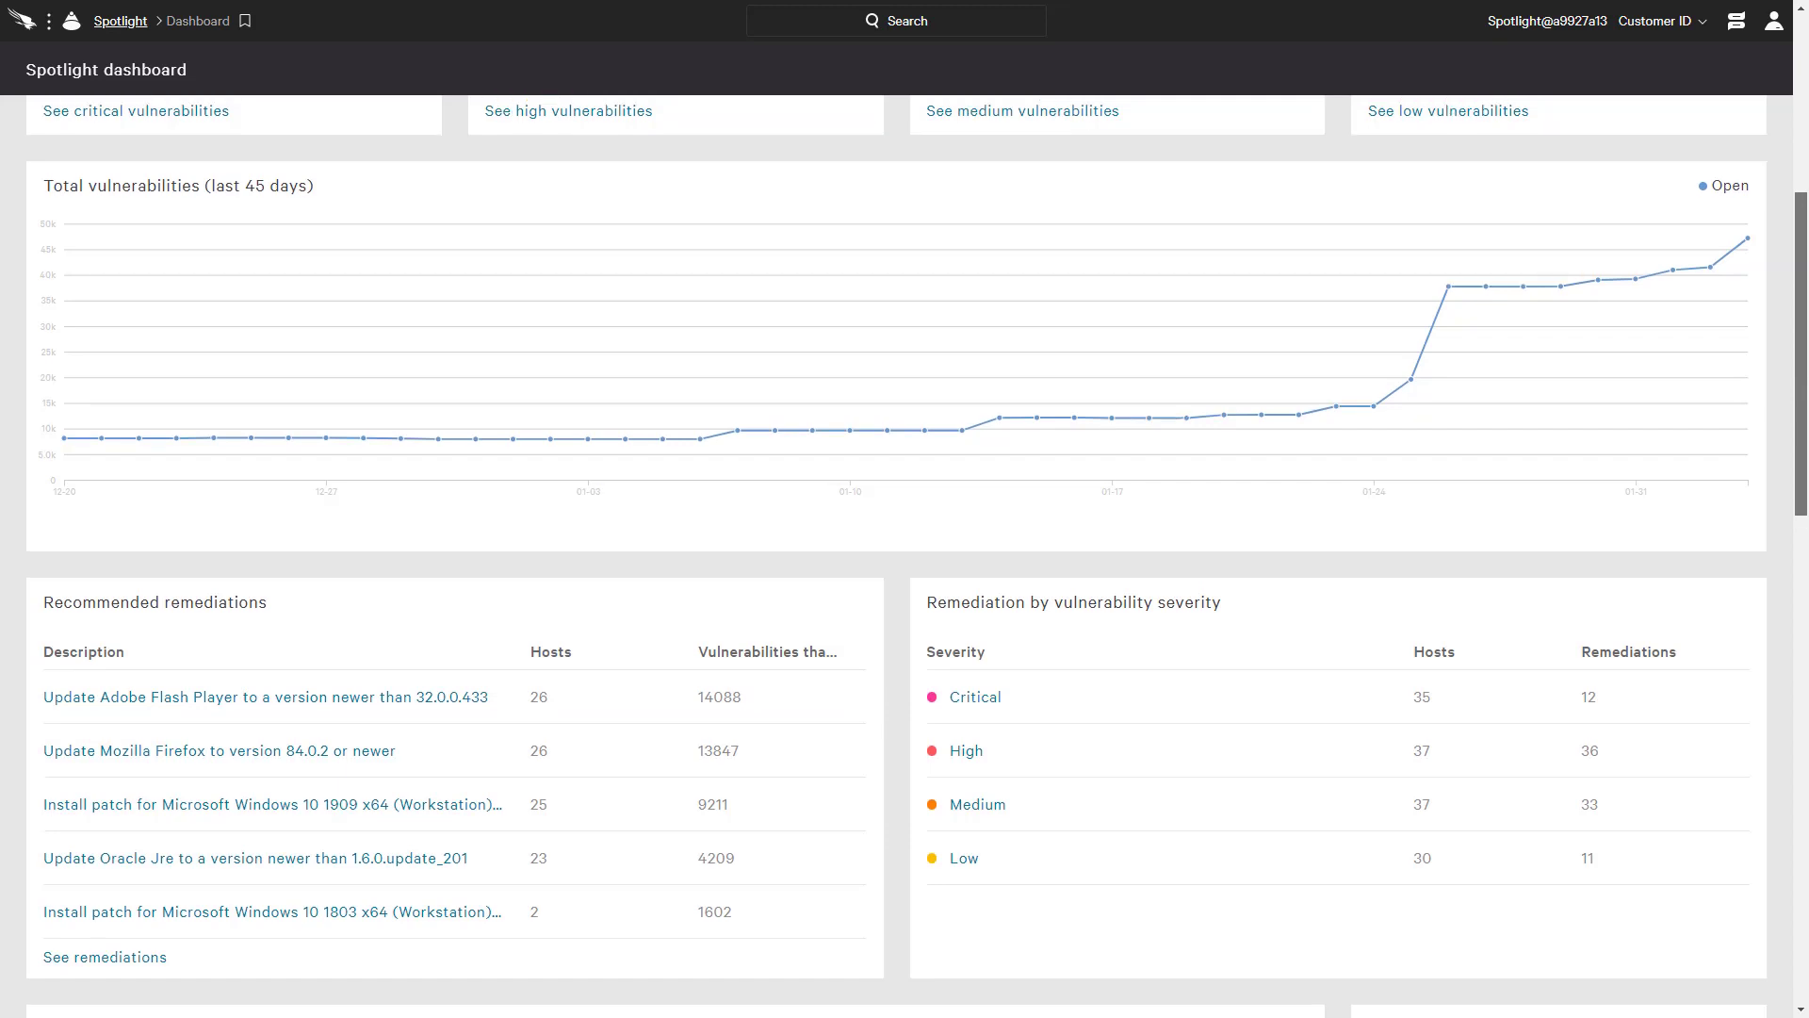
scroll(1803, 343, up, 5)
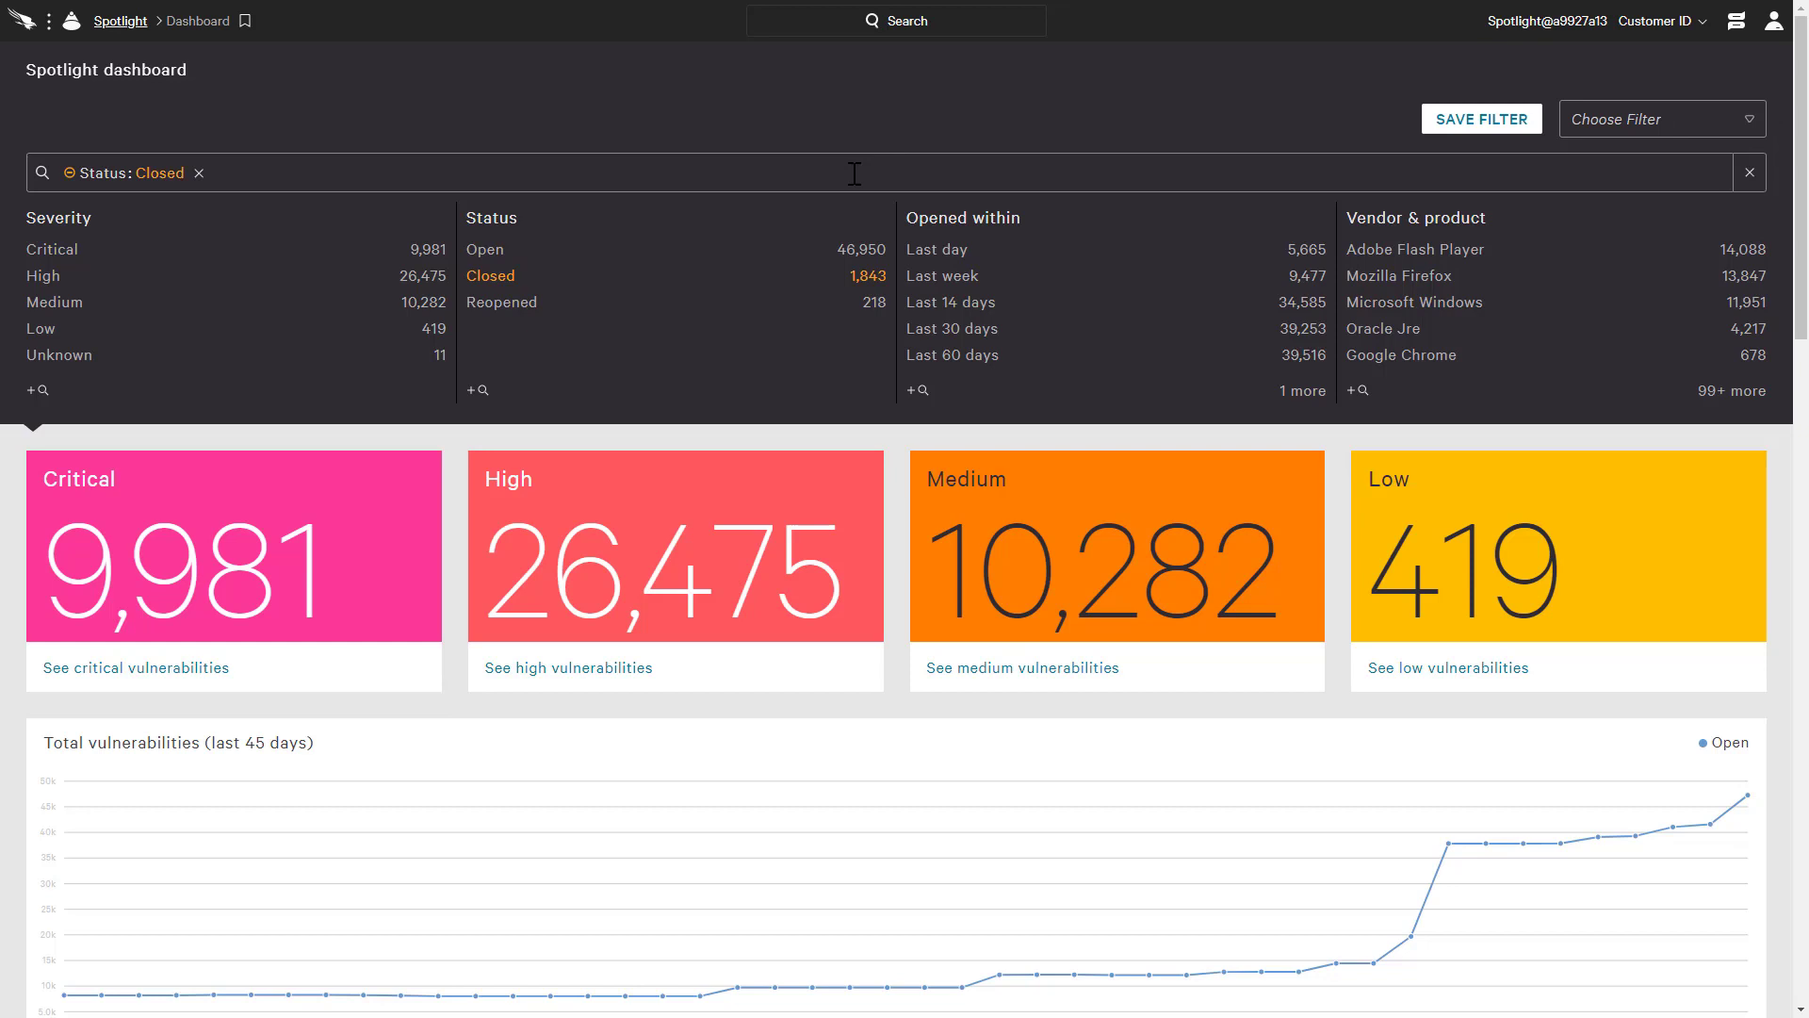
Filter the dashboard to OS version Ubuntu 18.04 and vulnerabilities opened within the last week
click(854, 173)
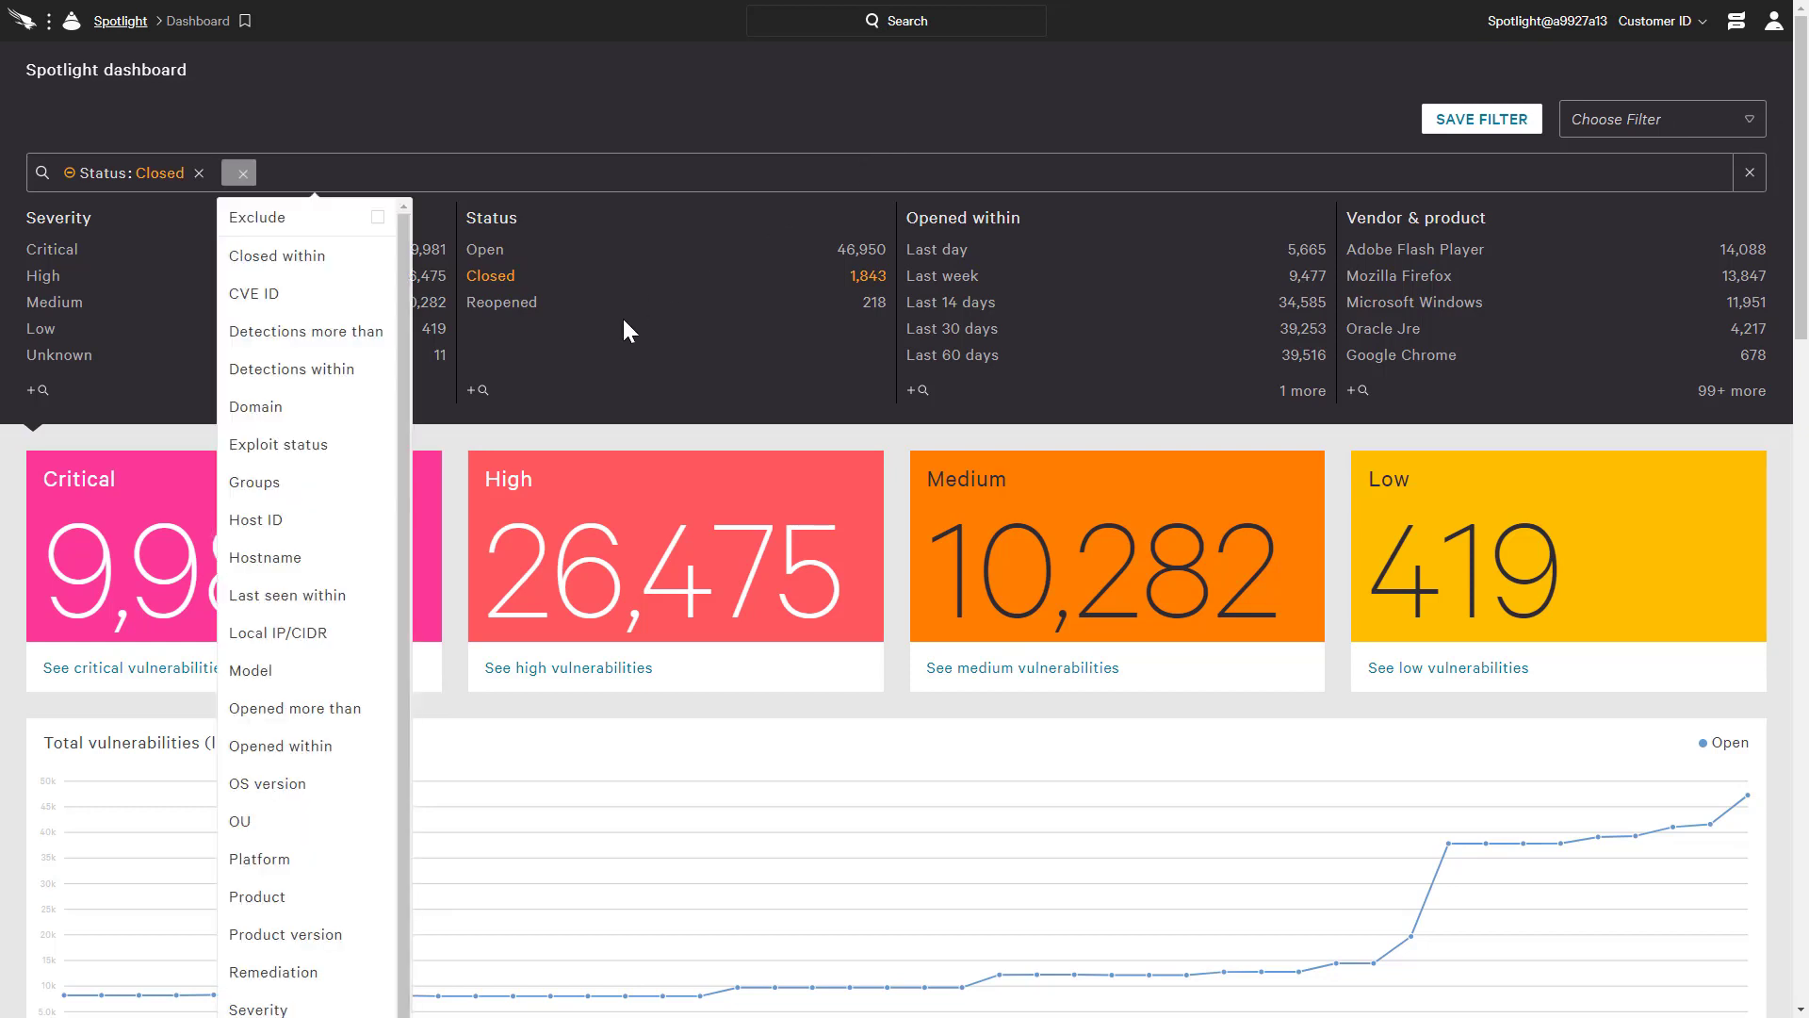
click(289, 792)
click(307, 410)
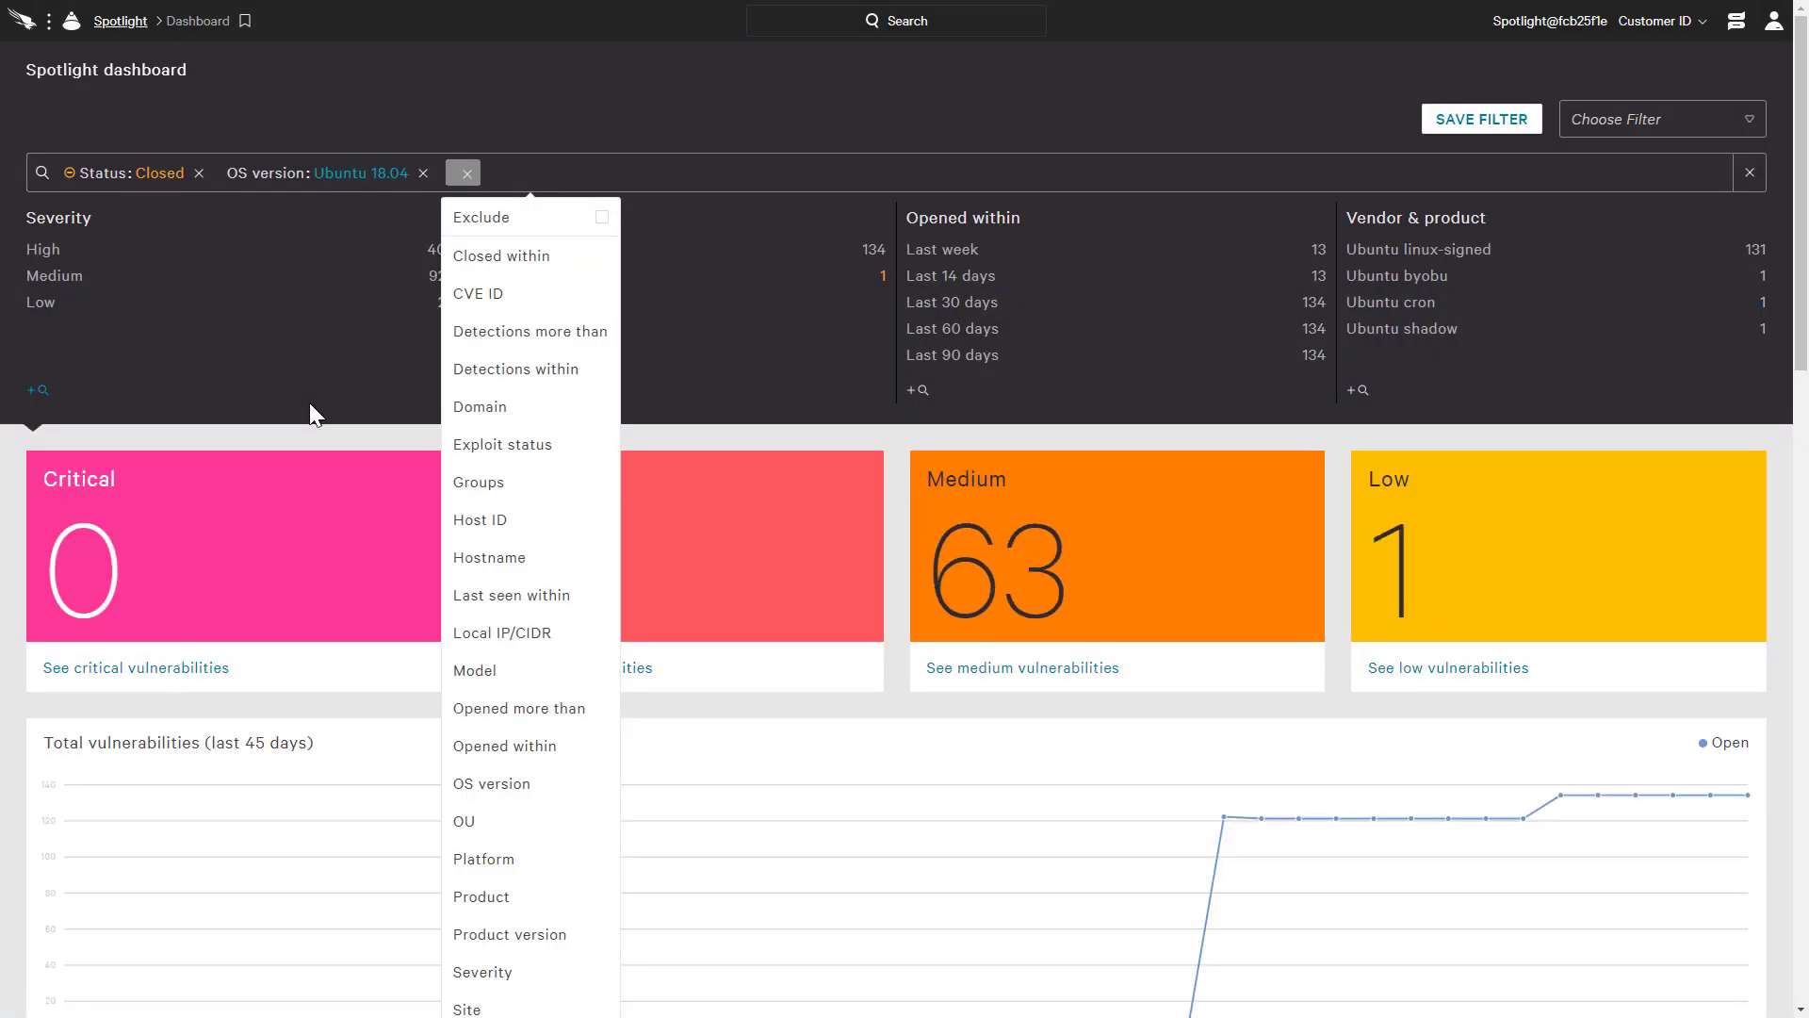
click(596, 190)
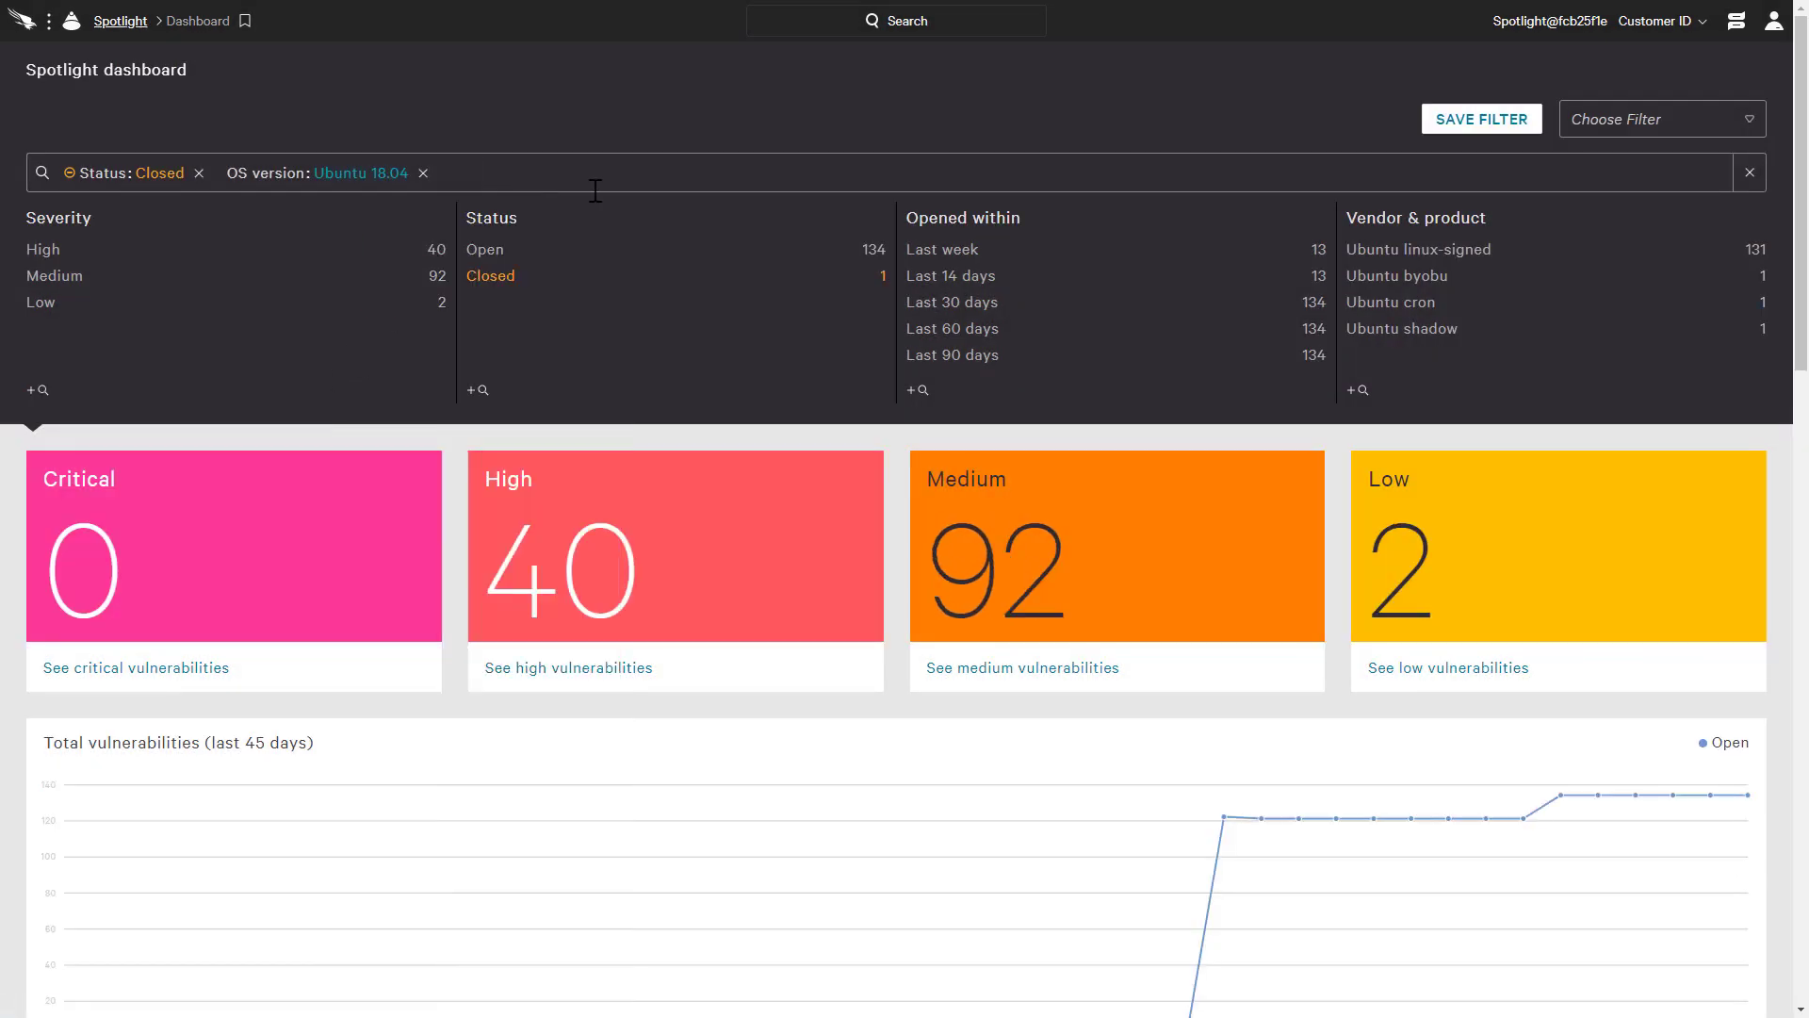
click(960, 247)
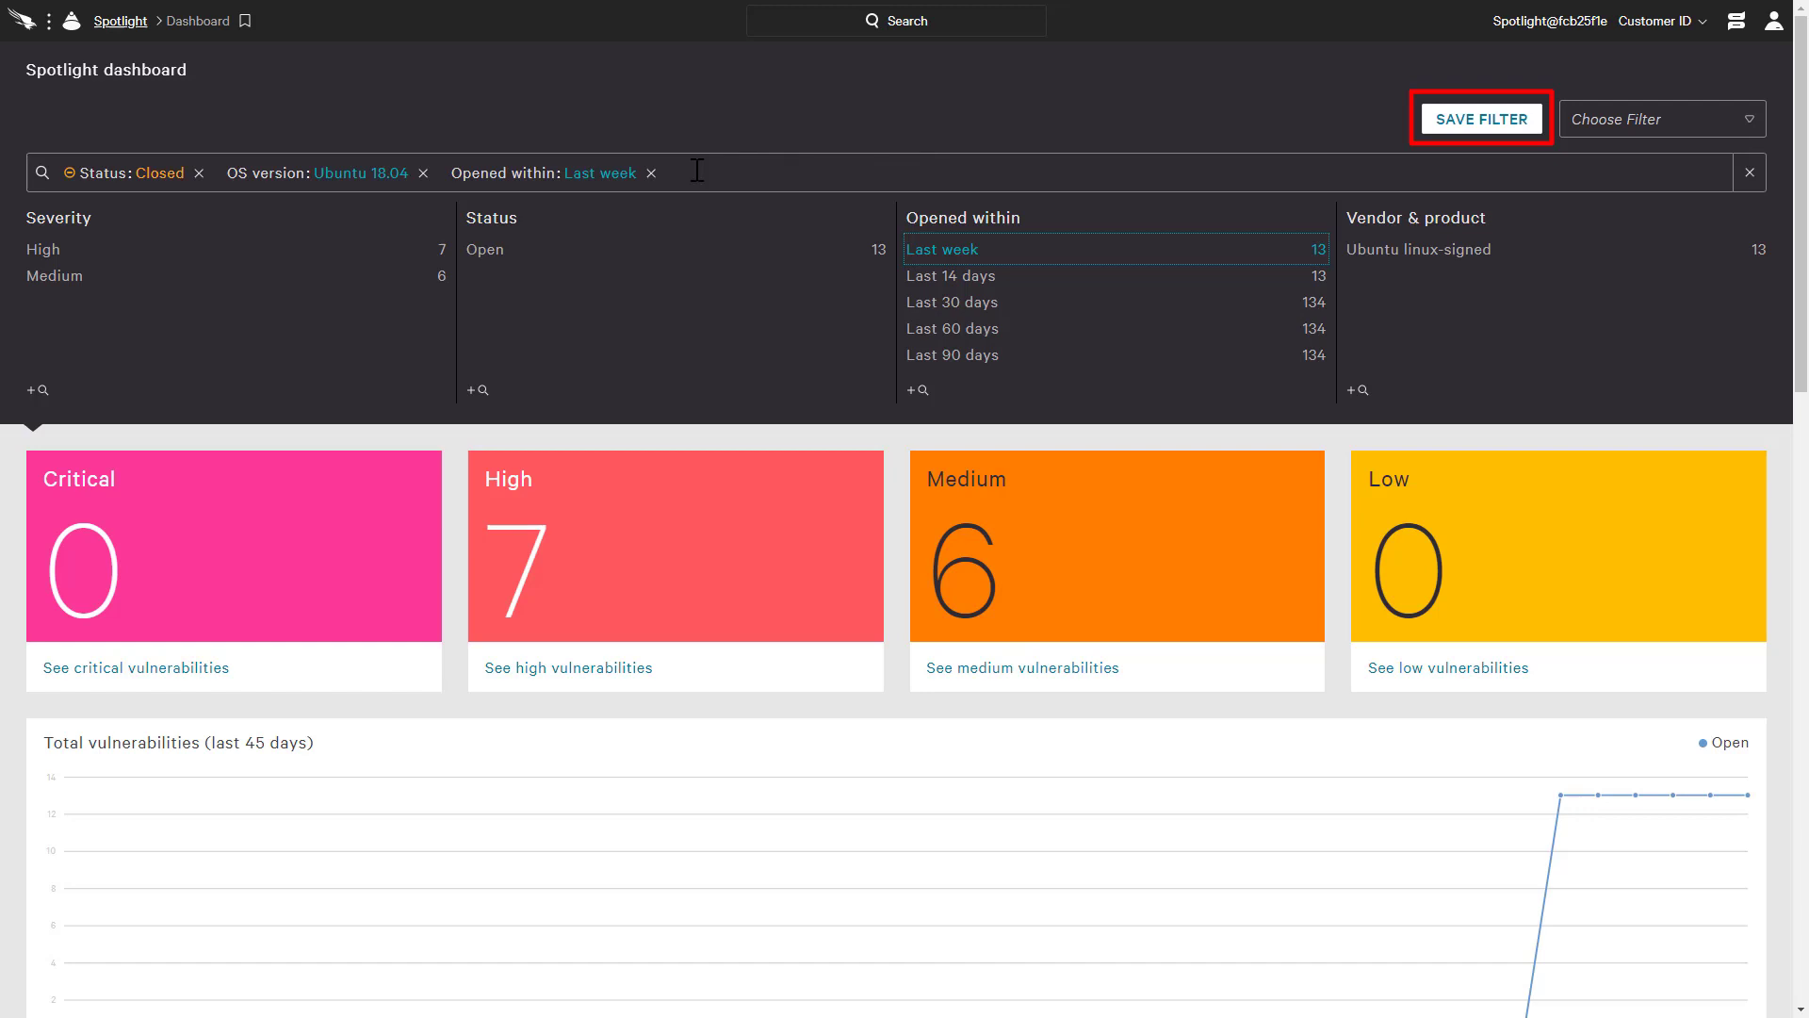
Replace the last-week and Ubuntu 18.04 filters with Critical severity and Microsoft Windows
click(650, 172)
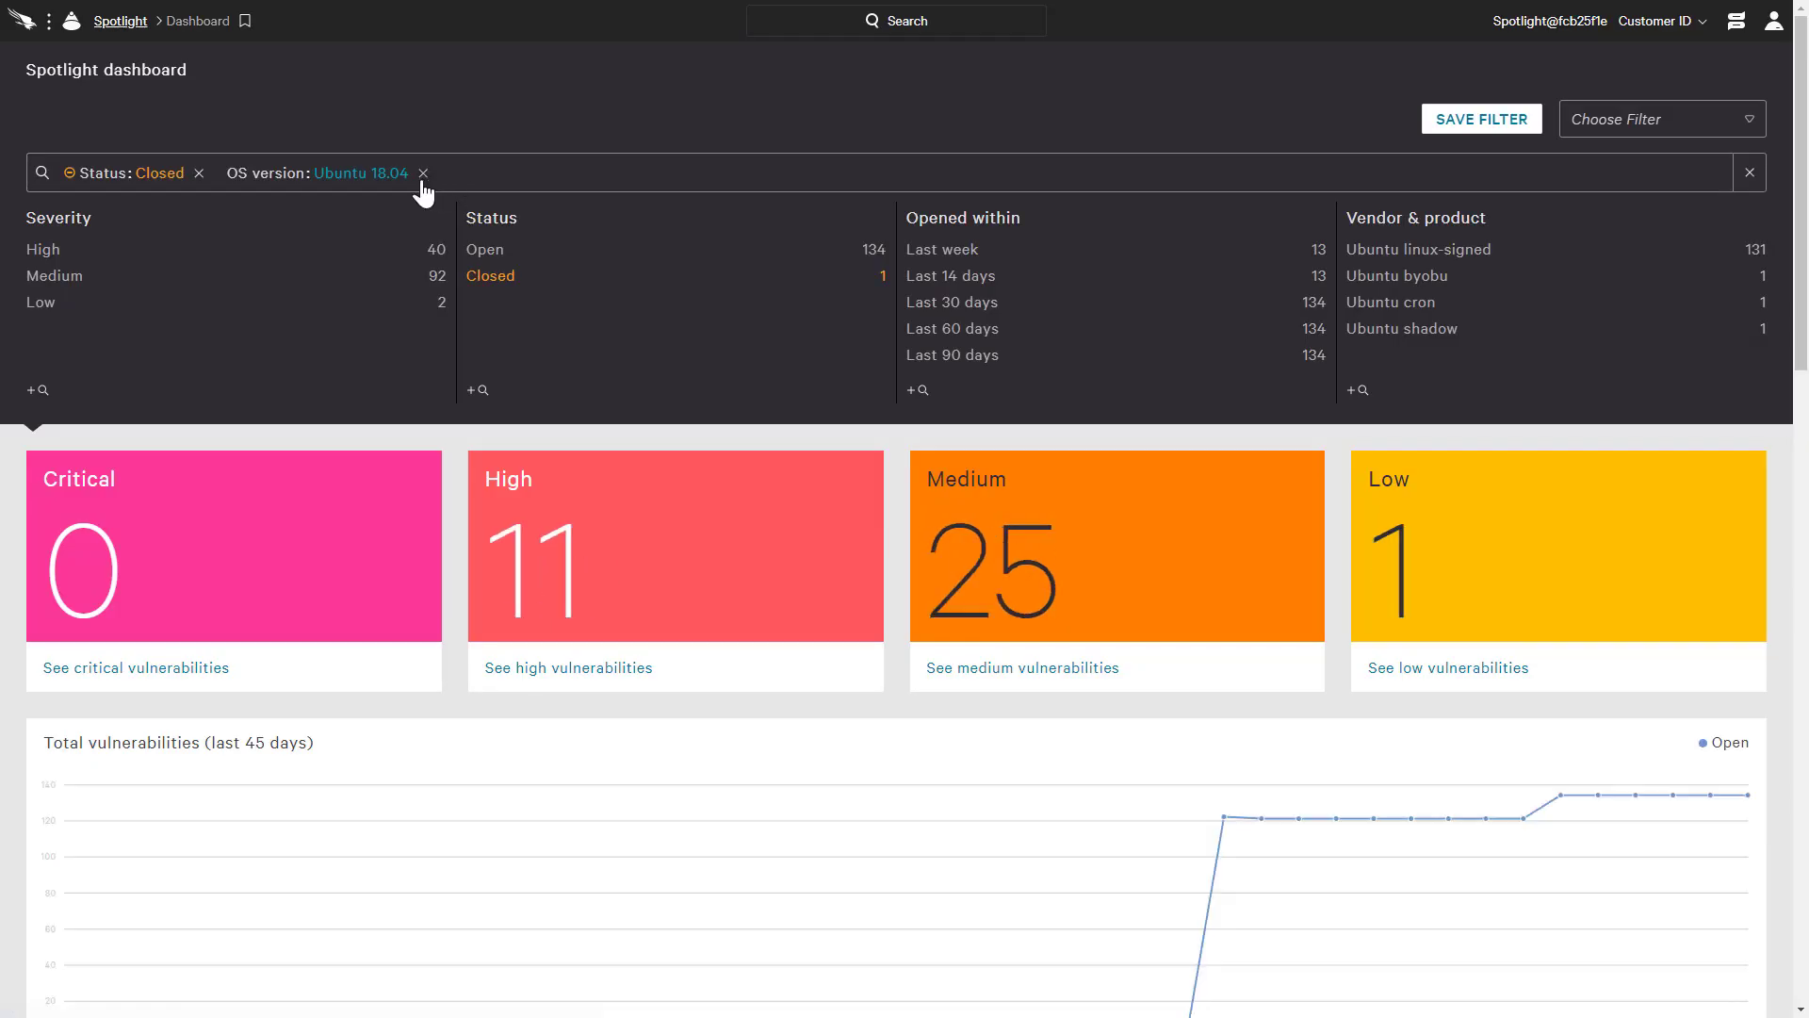
click(422, 173)
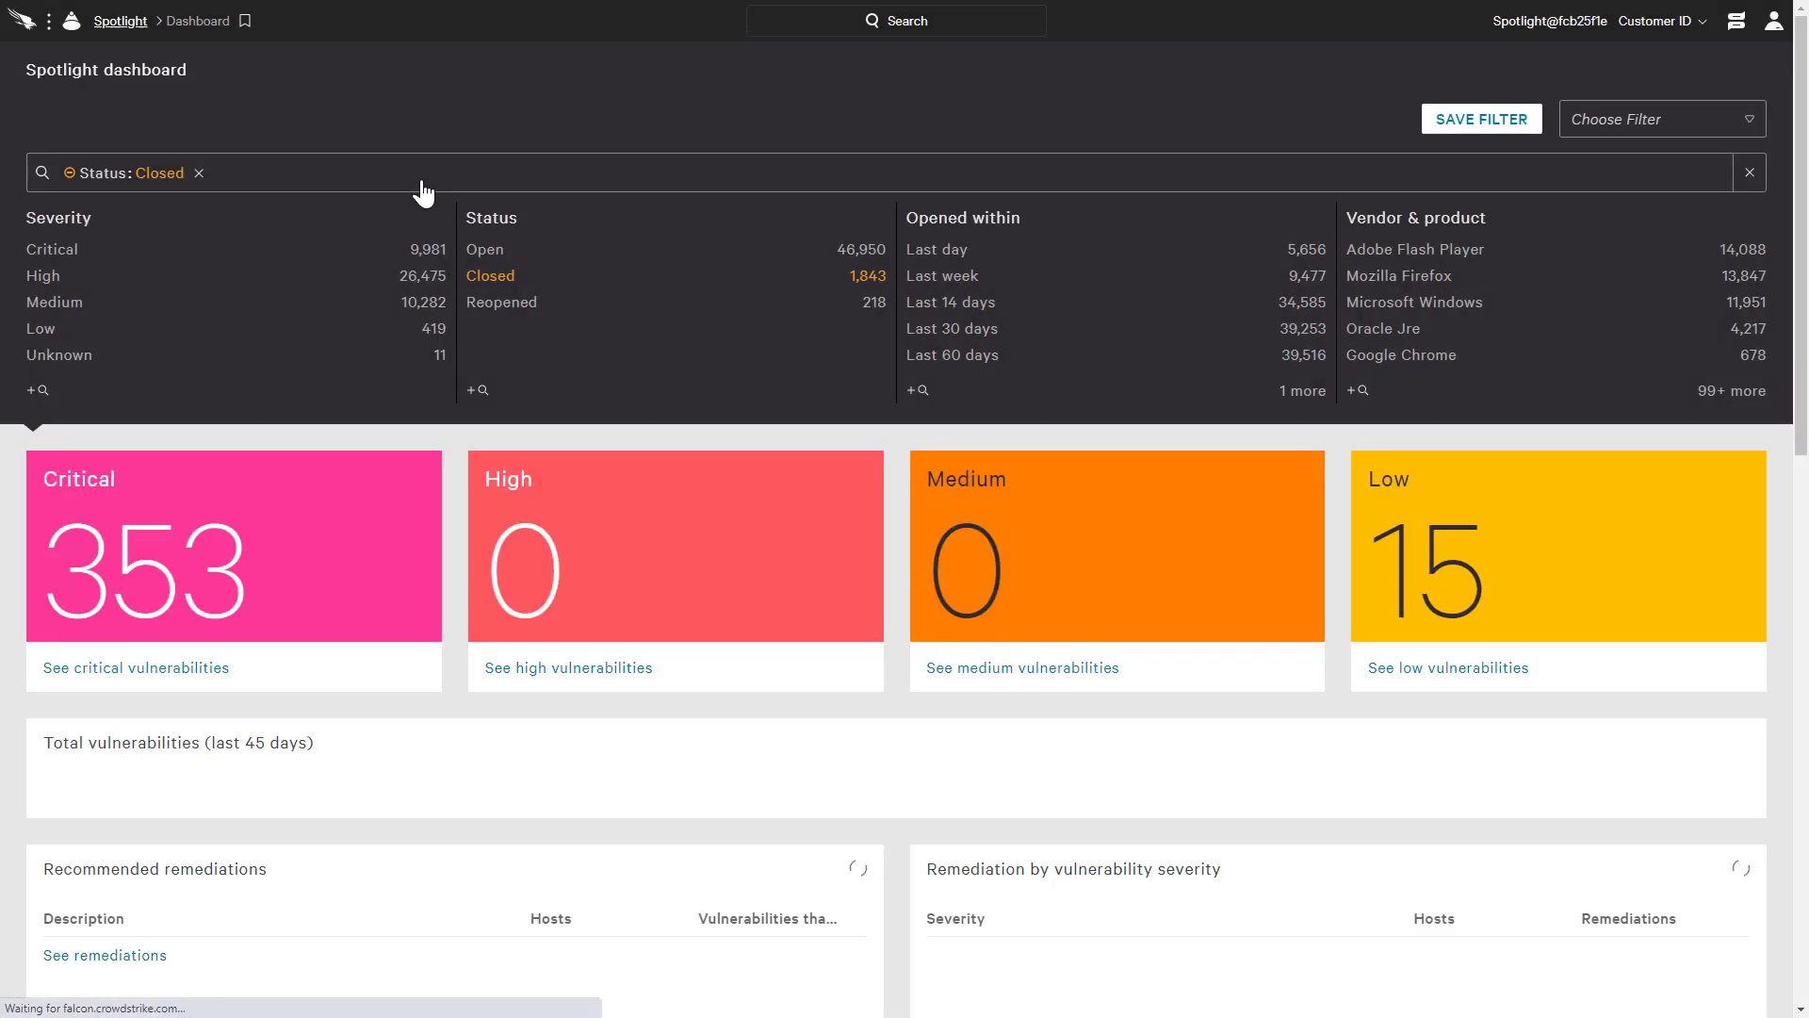
click(142, 249)
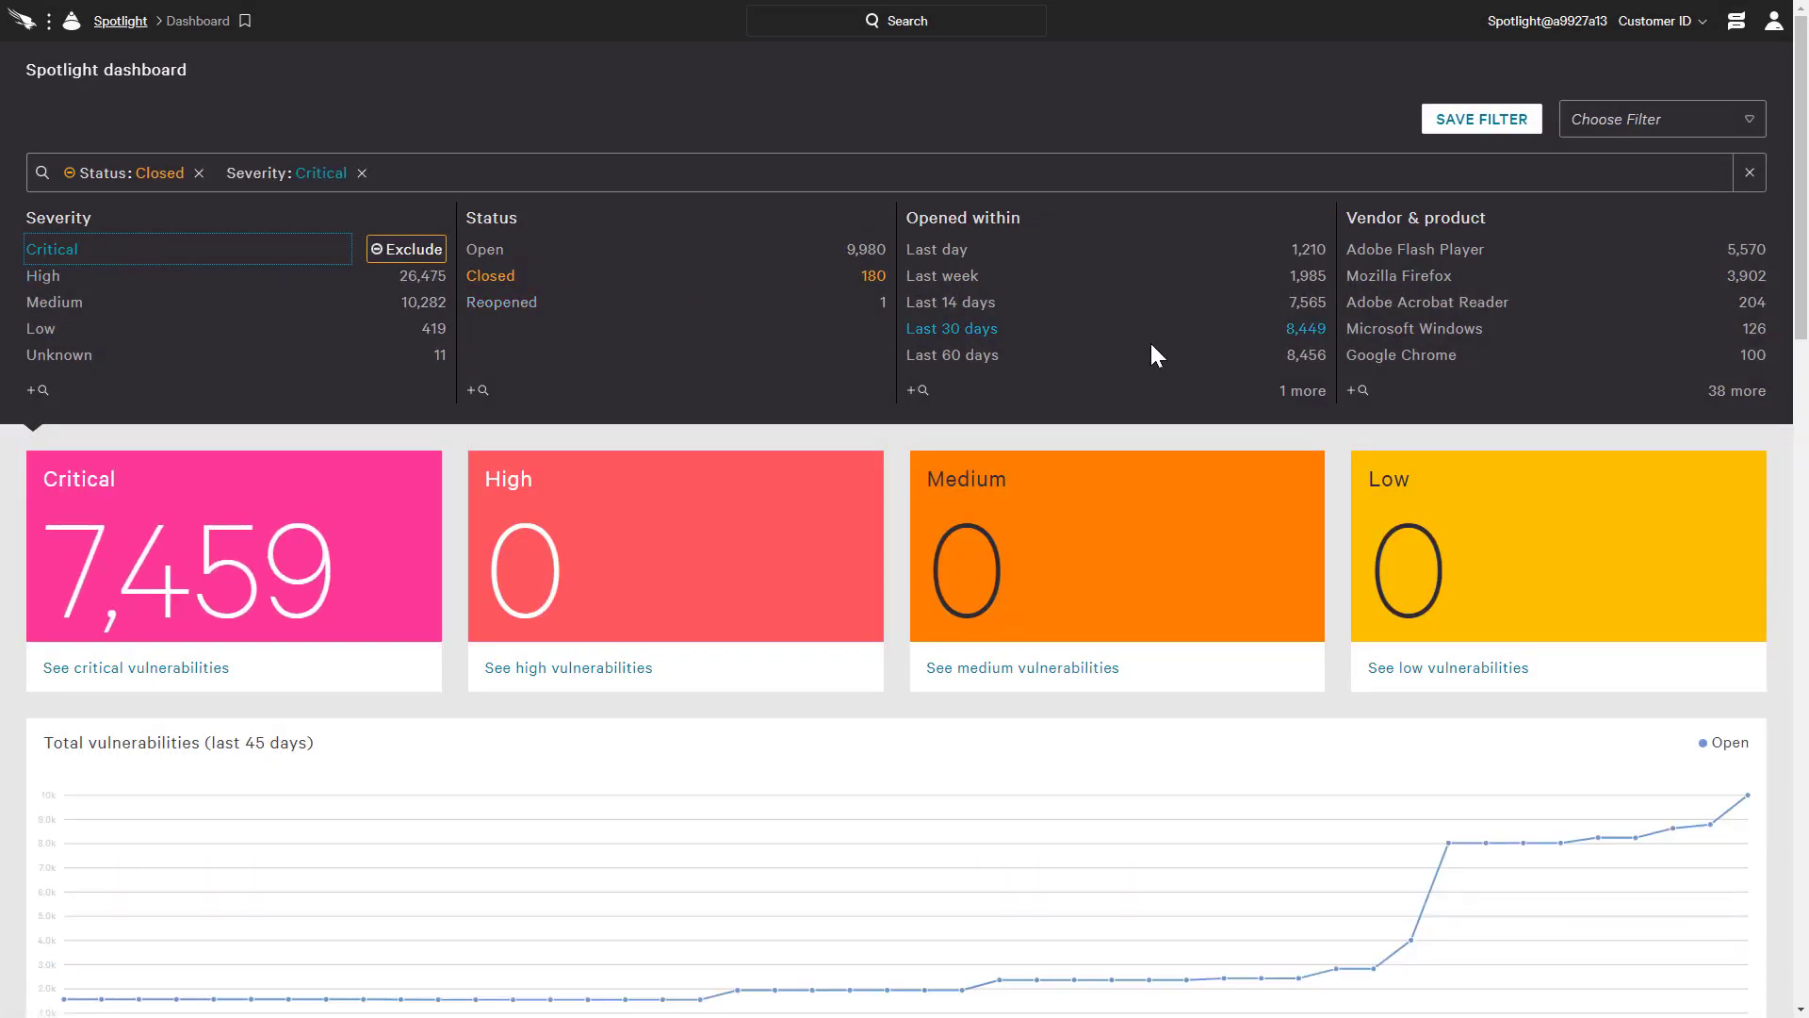
click(1494, 326)
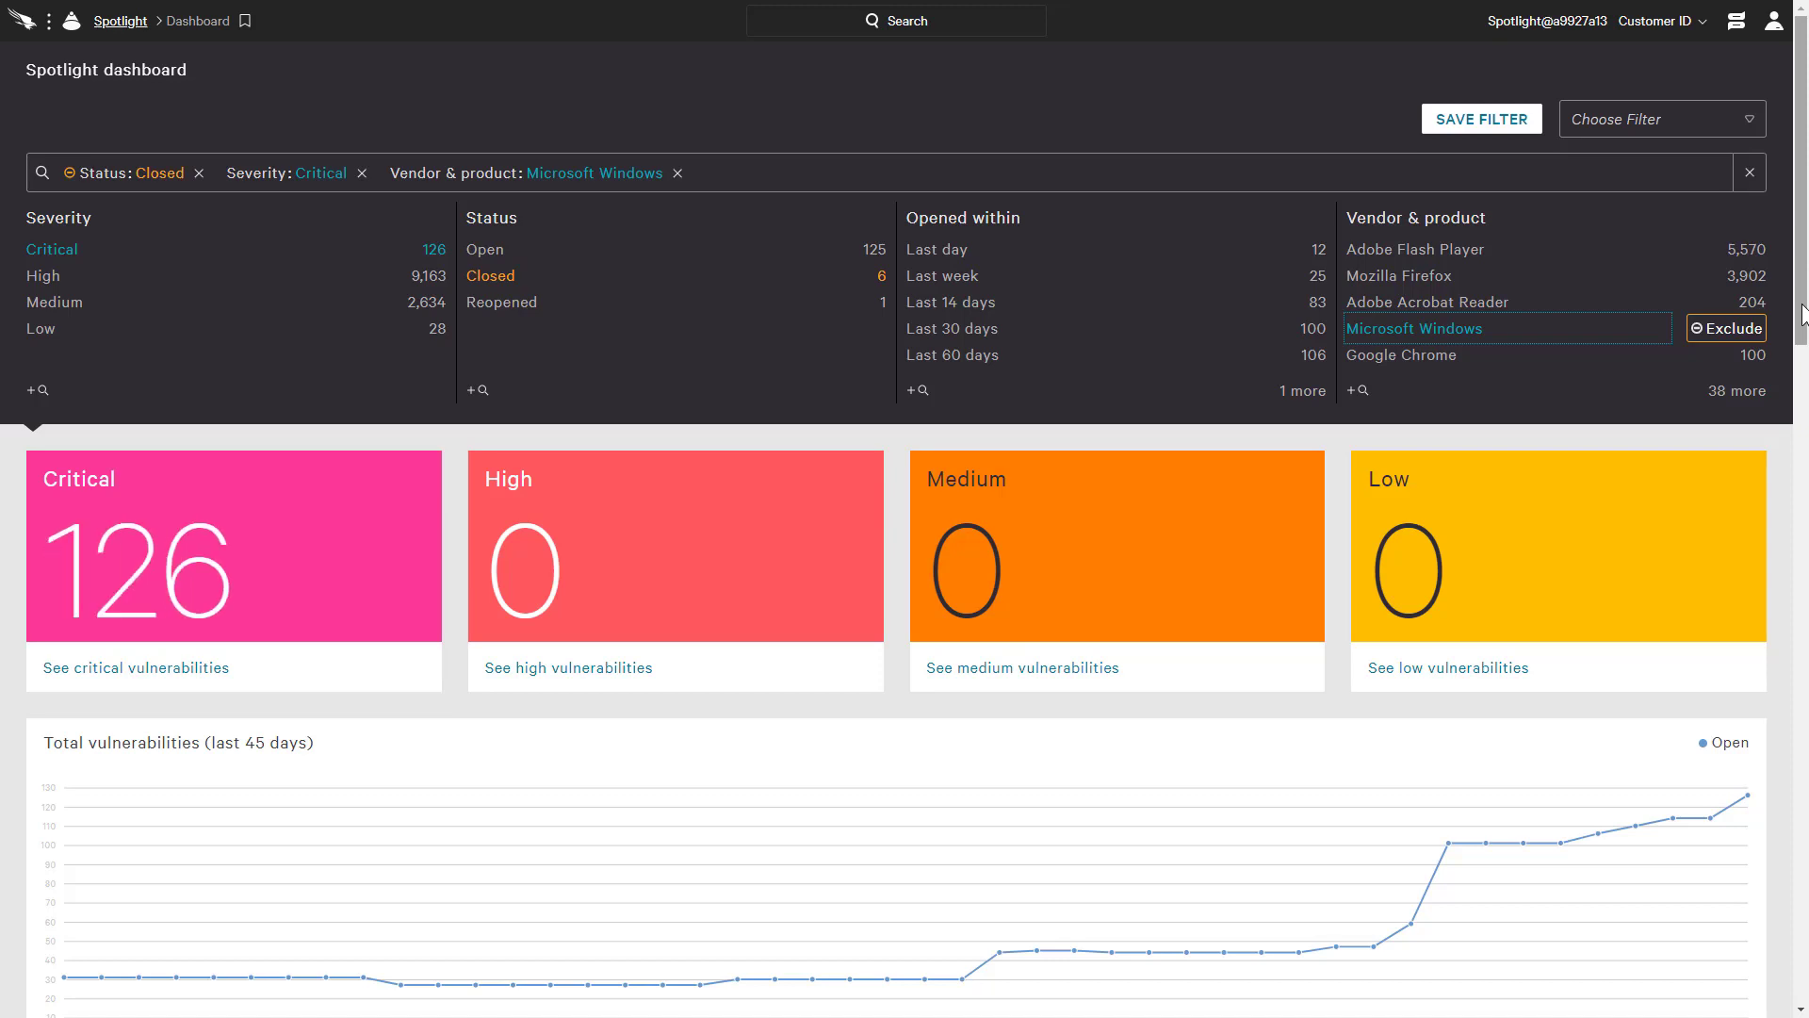
Add a CVE ID filter for CVE-2020-17095
click(773, 170)
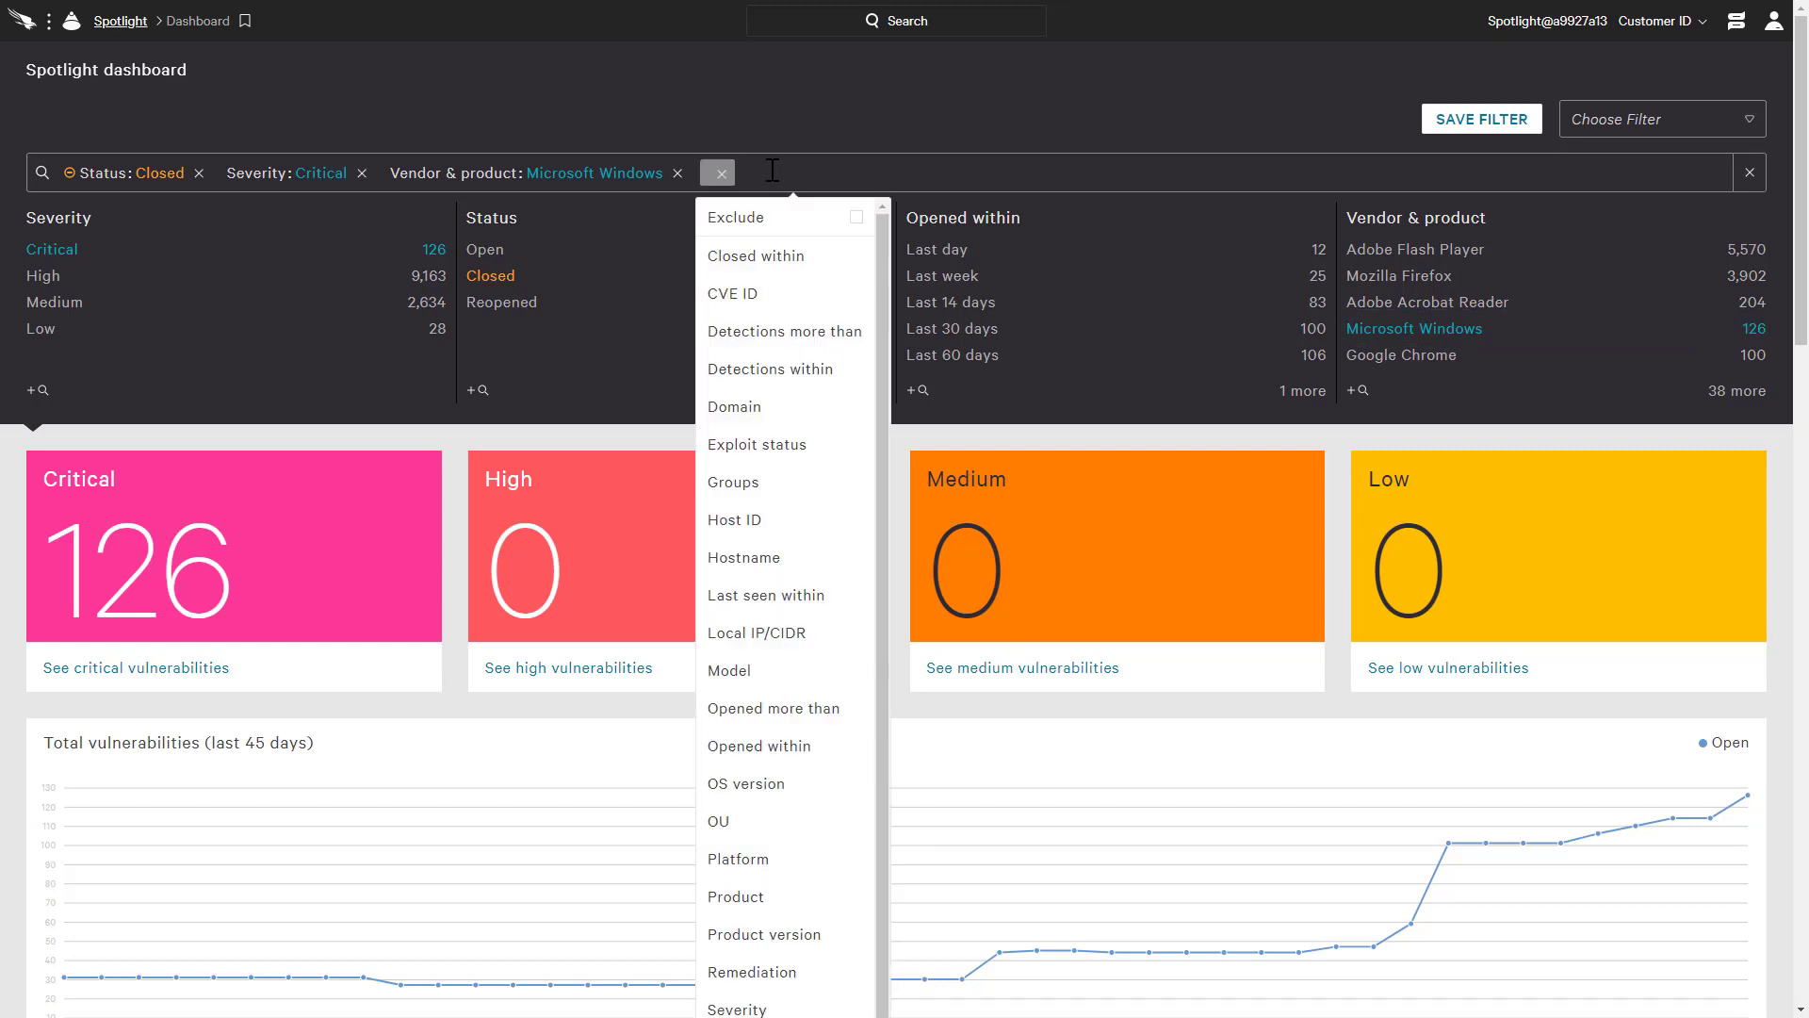
click(774, 288)
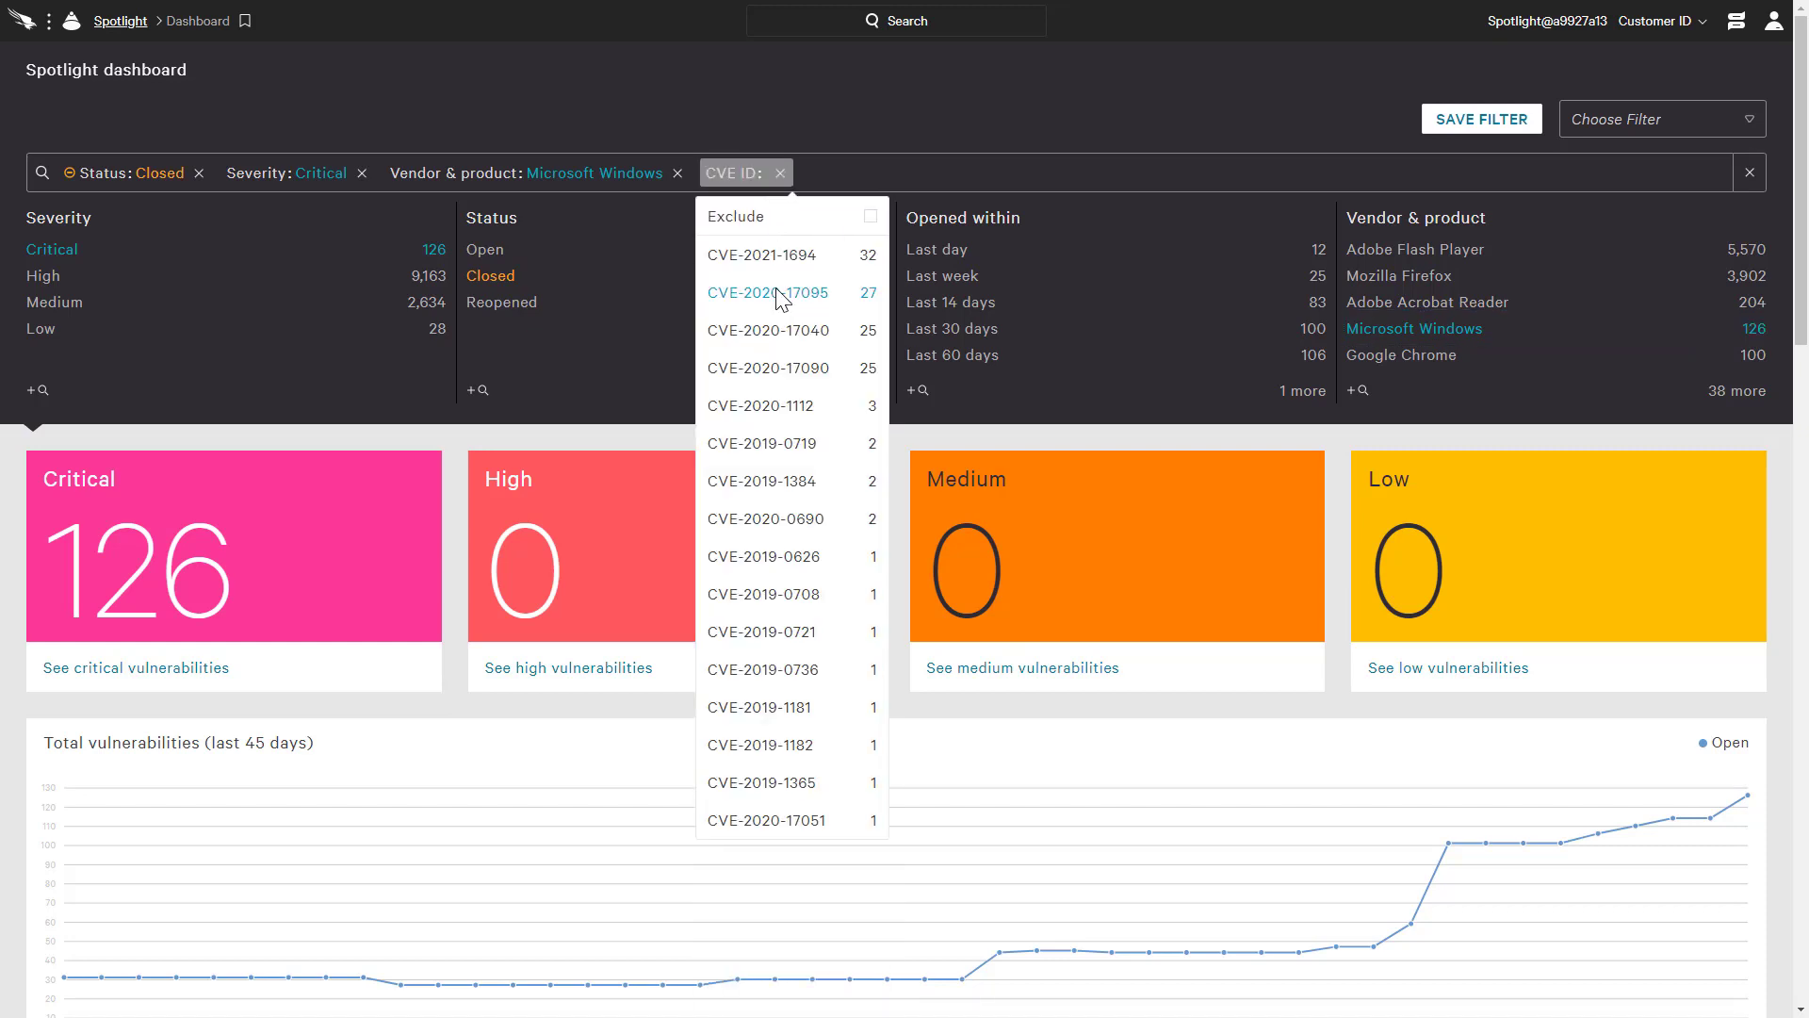
click(775, 292)
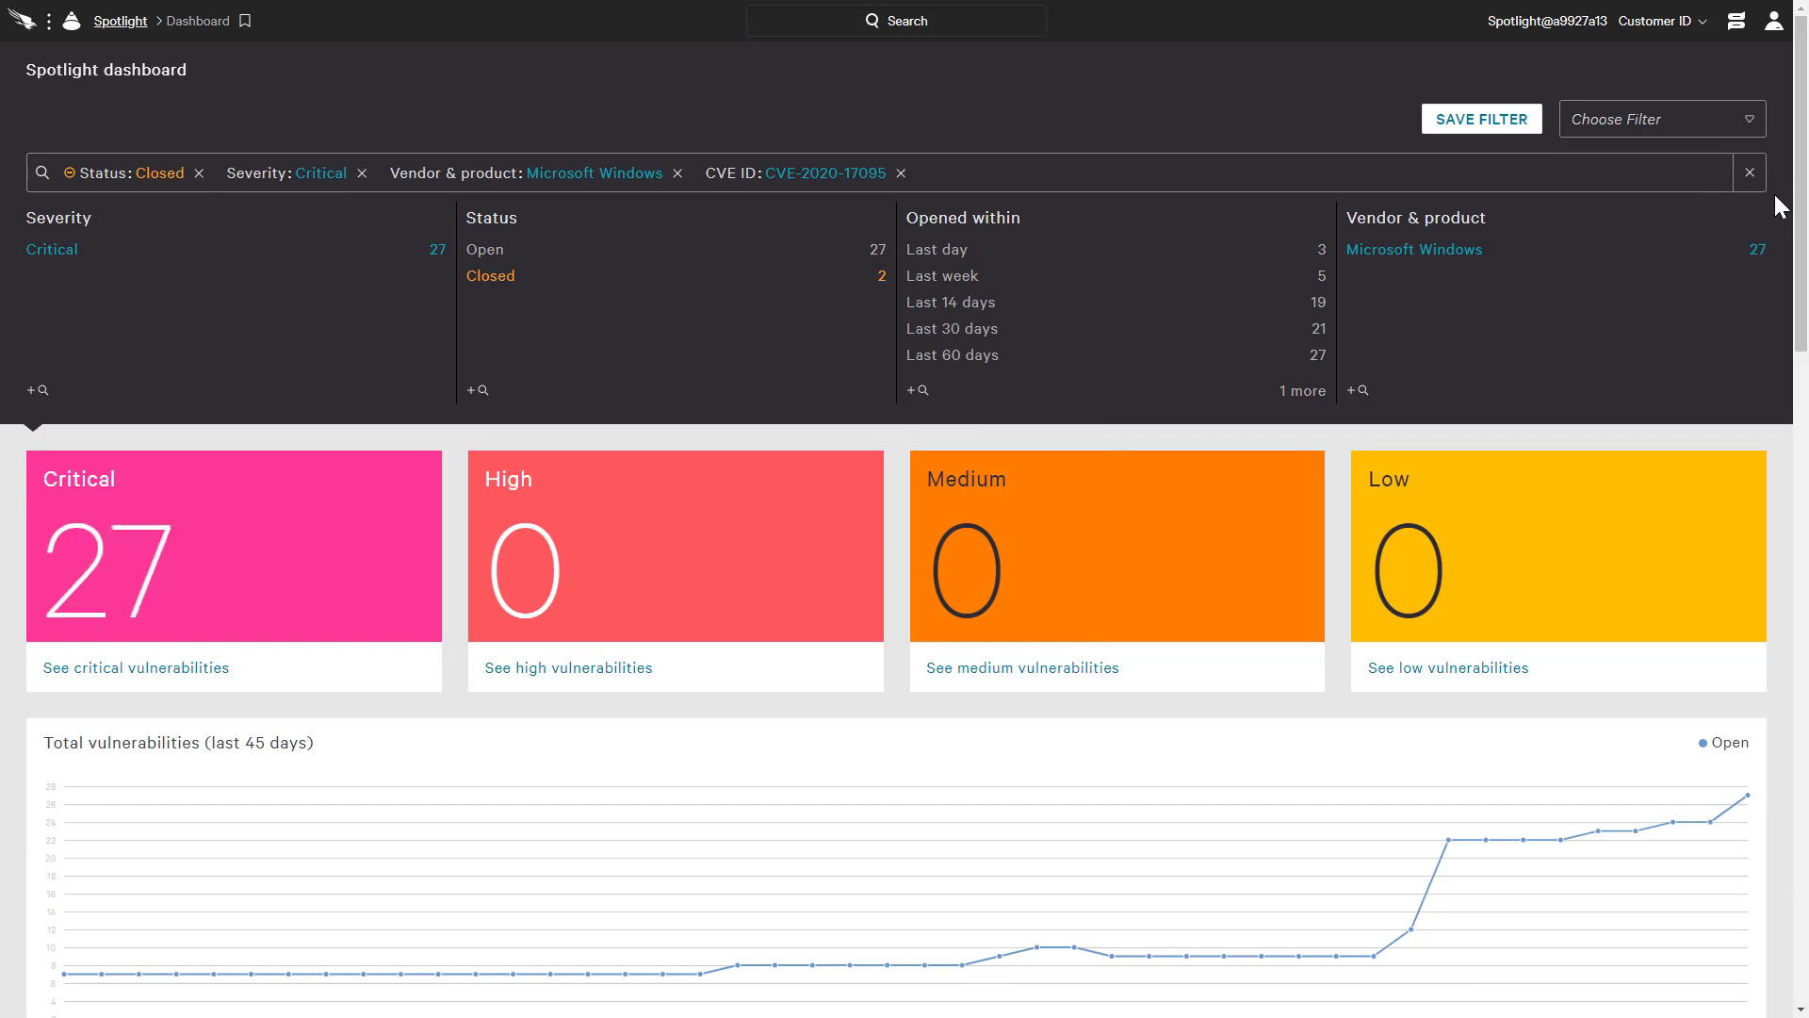
drag(1800, 213, 1801, 637)
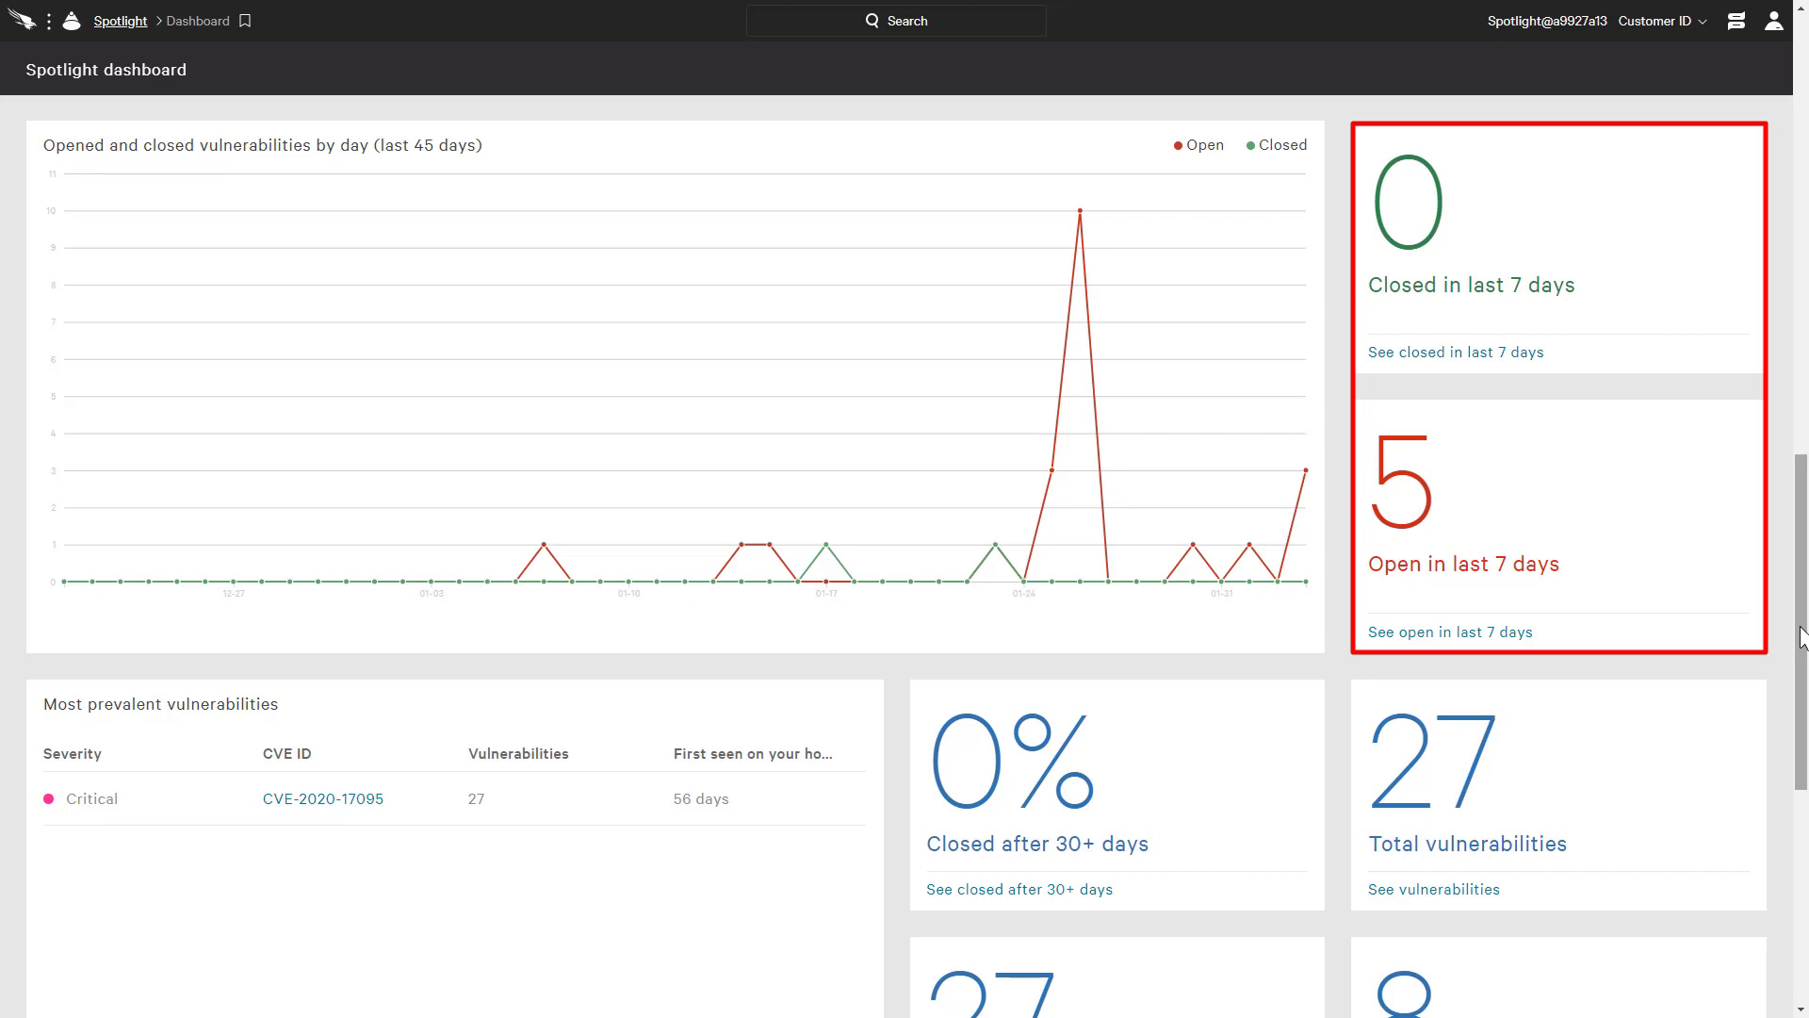
Open the CVE-2020-17095 detail page and the SE-PIN-WIN10-DT host entry
click(296, 803)
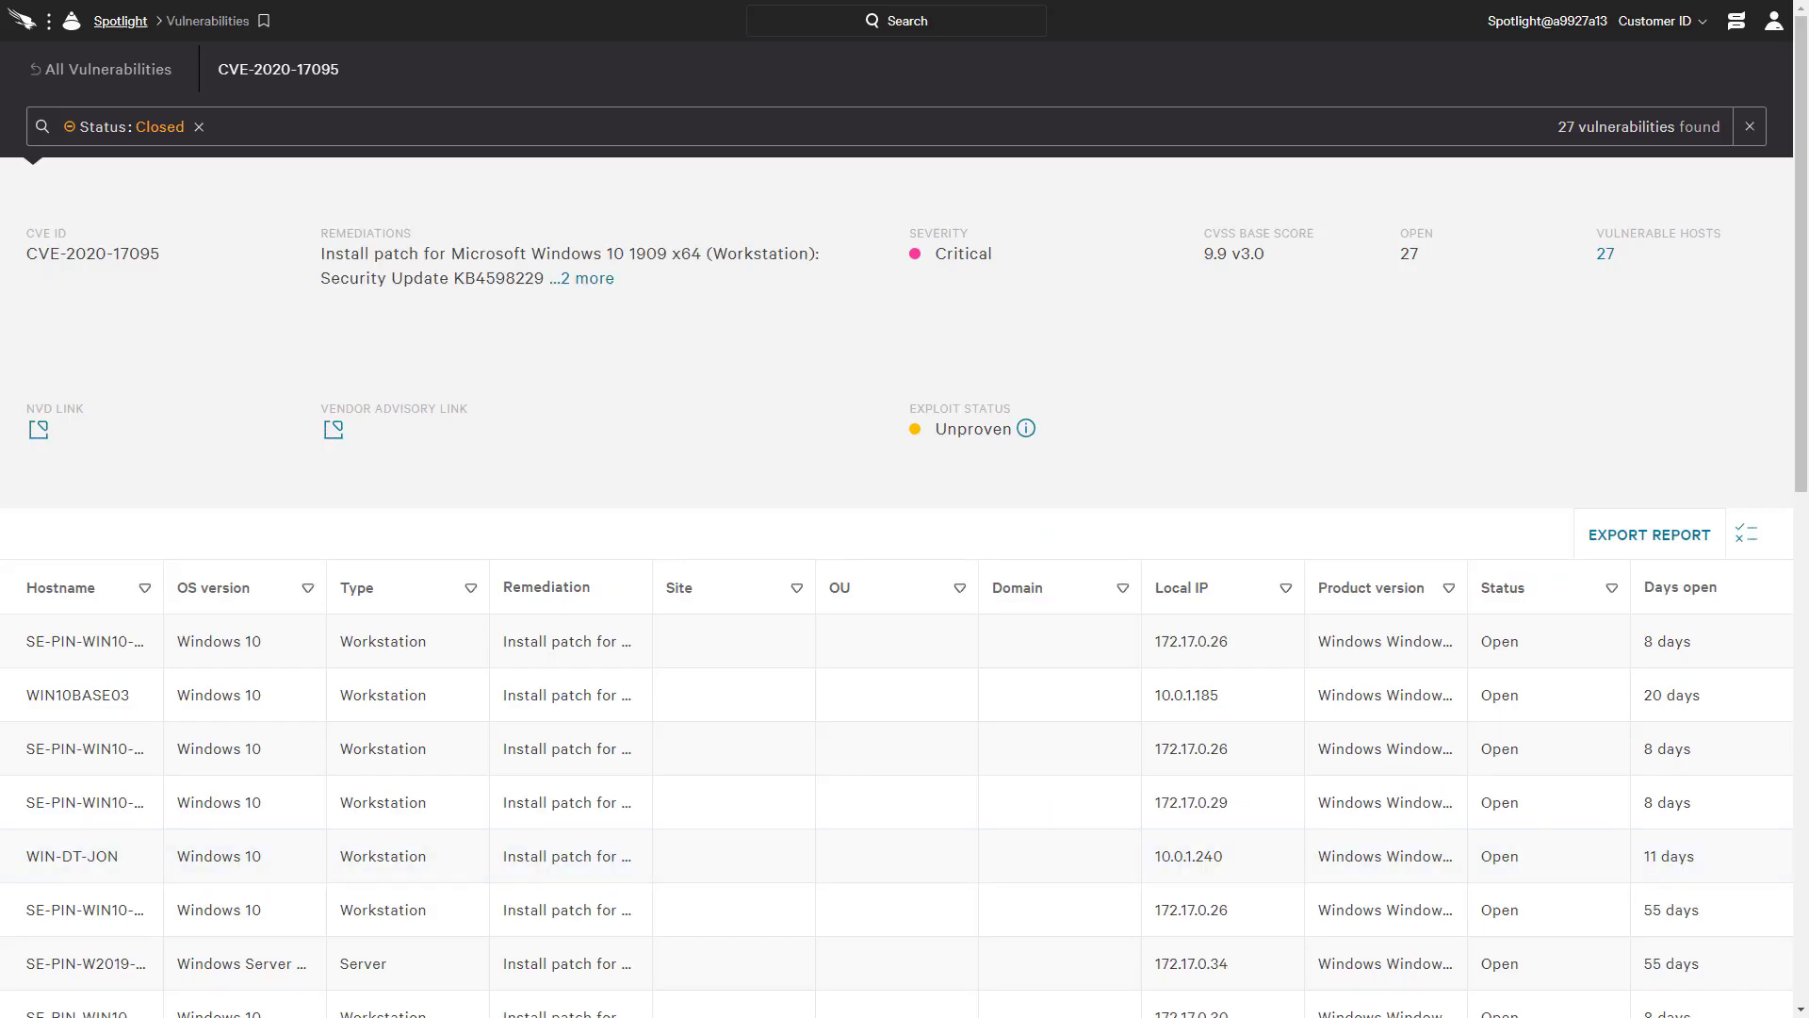
click(1743, 648)
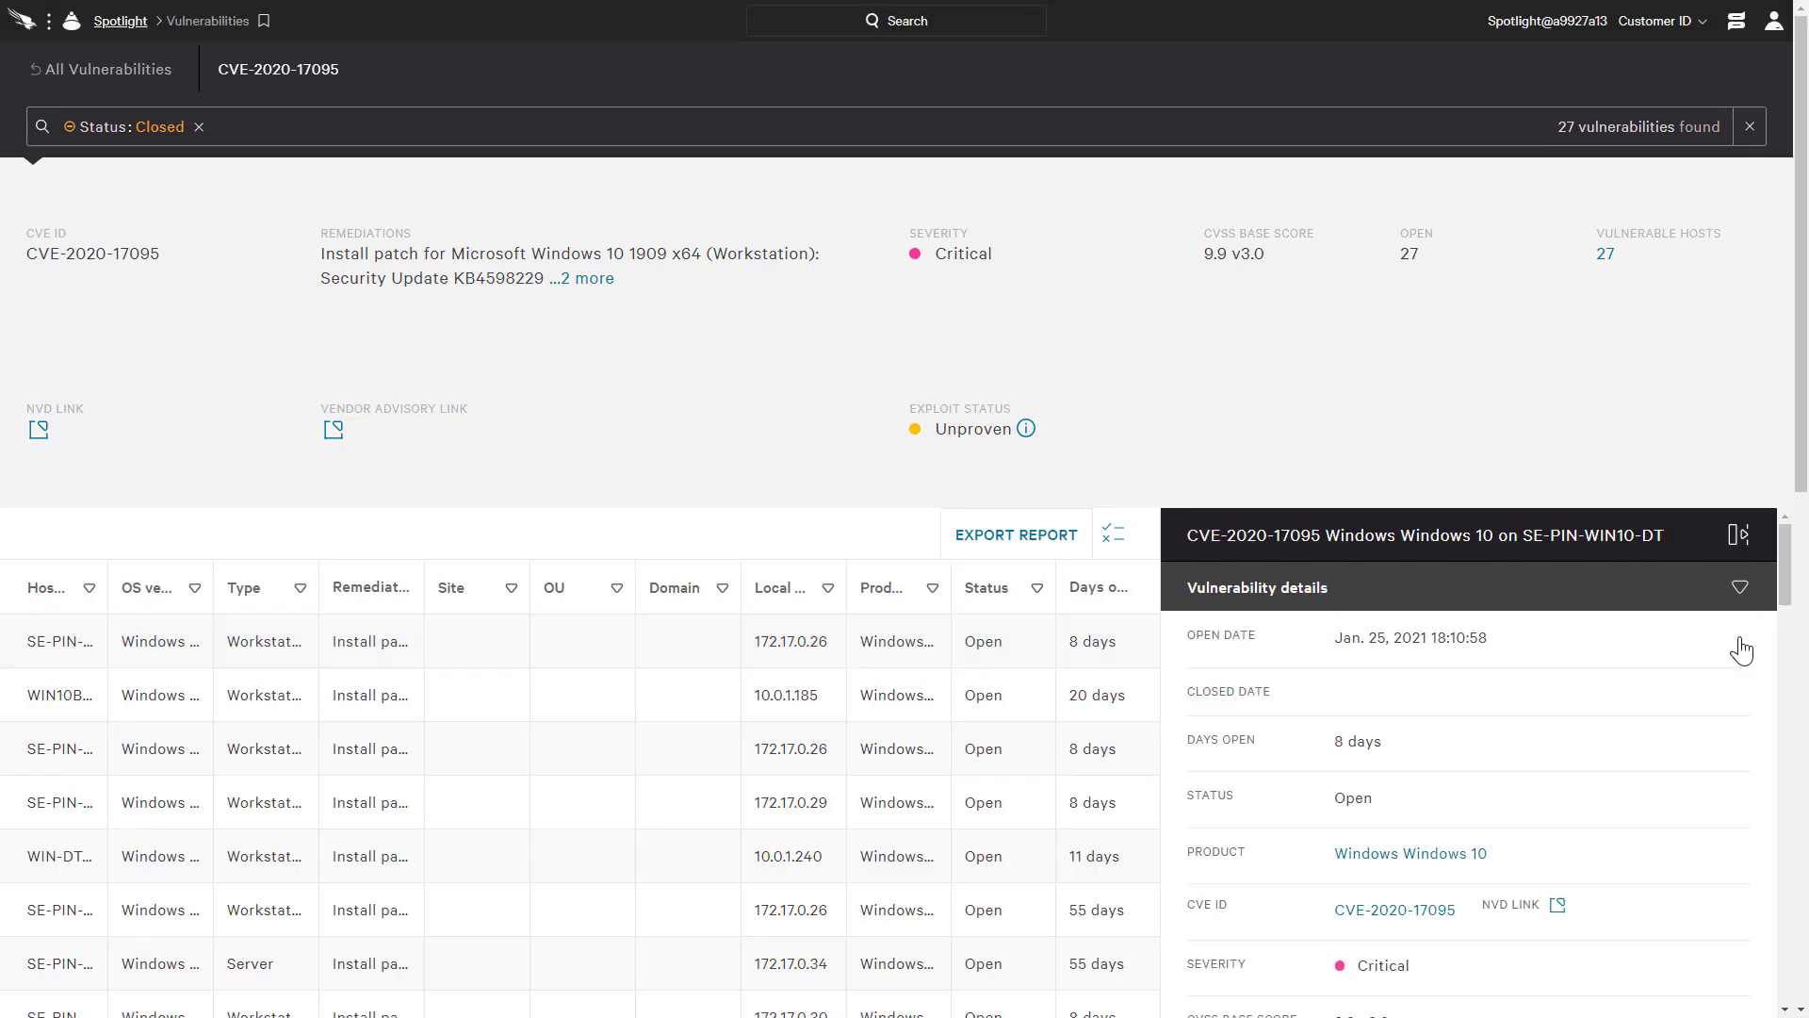
drag(1773, 586, 1776, 827)
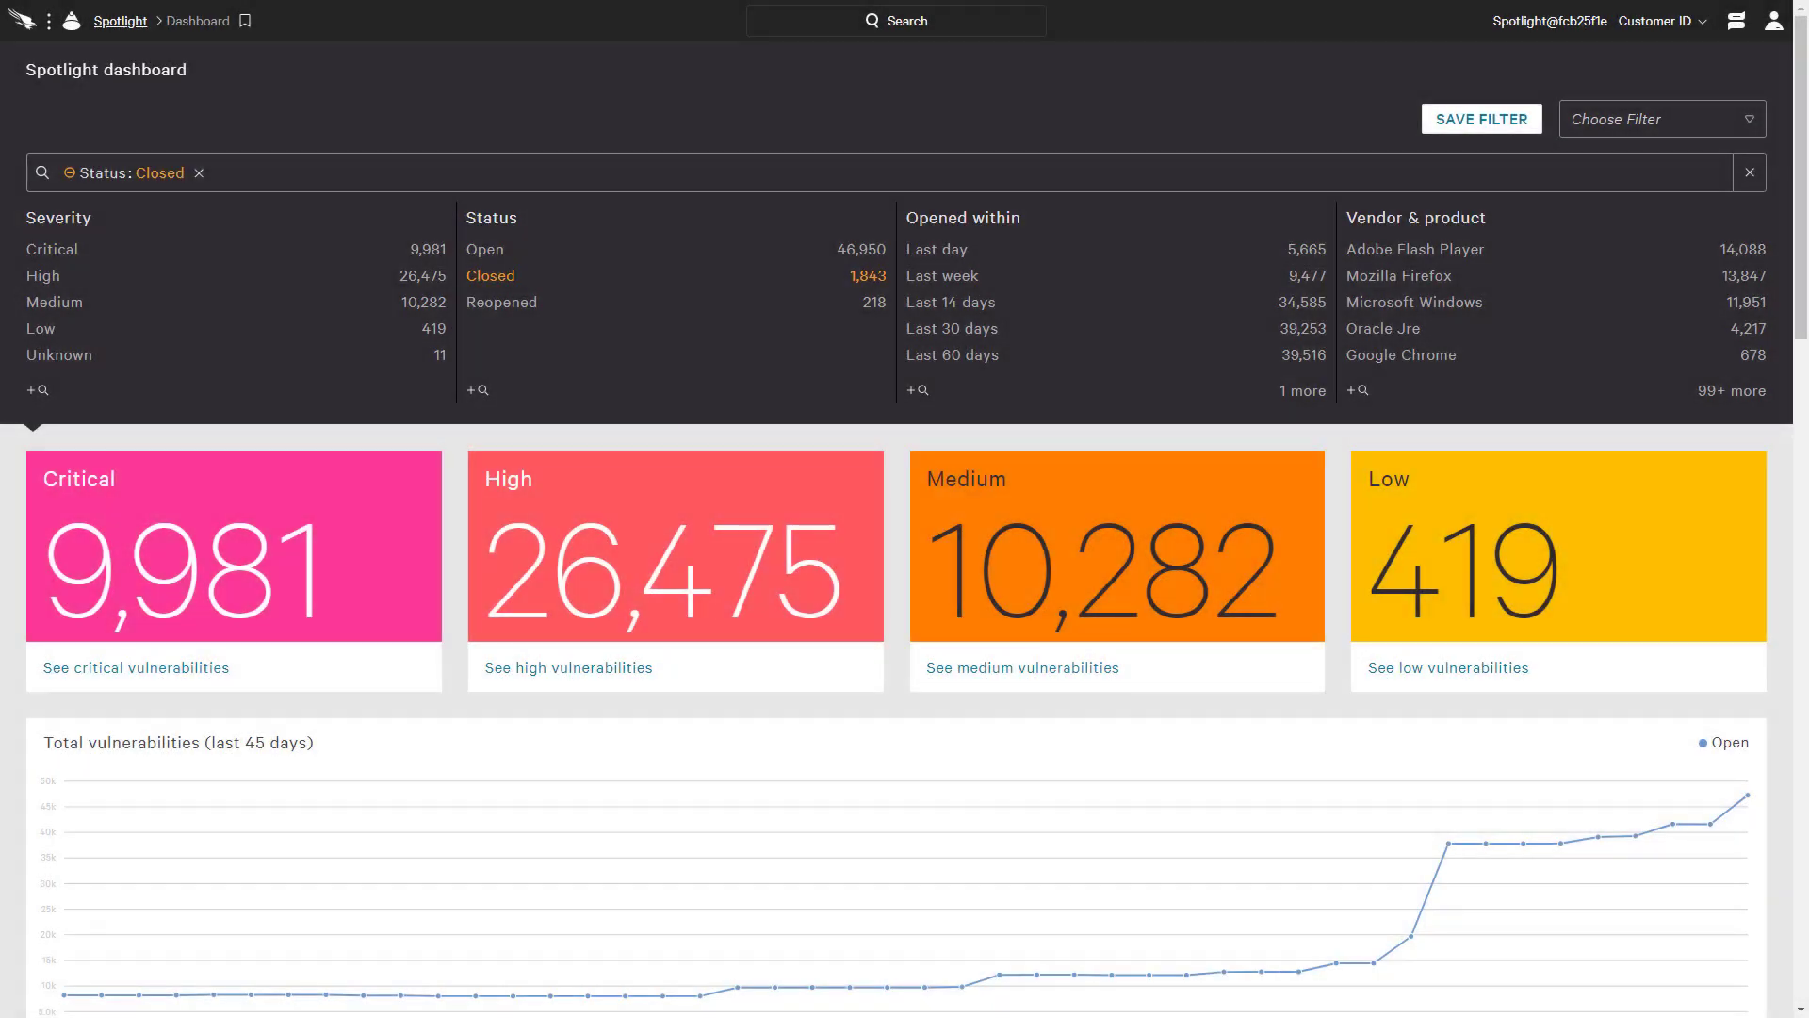
Run a global search for CVE-2021-1709
click(919, 19)
text(CVE-2021-1709)
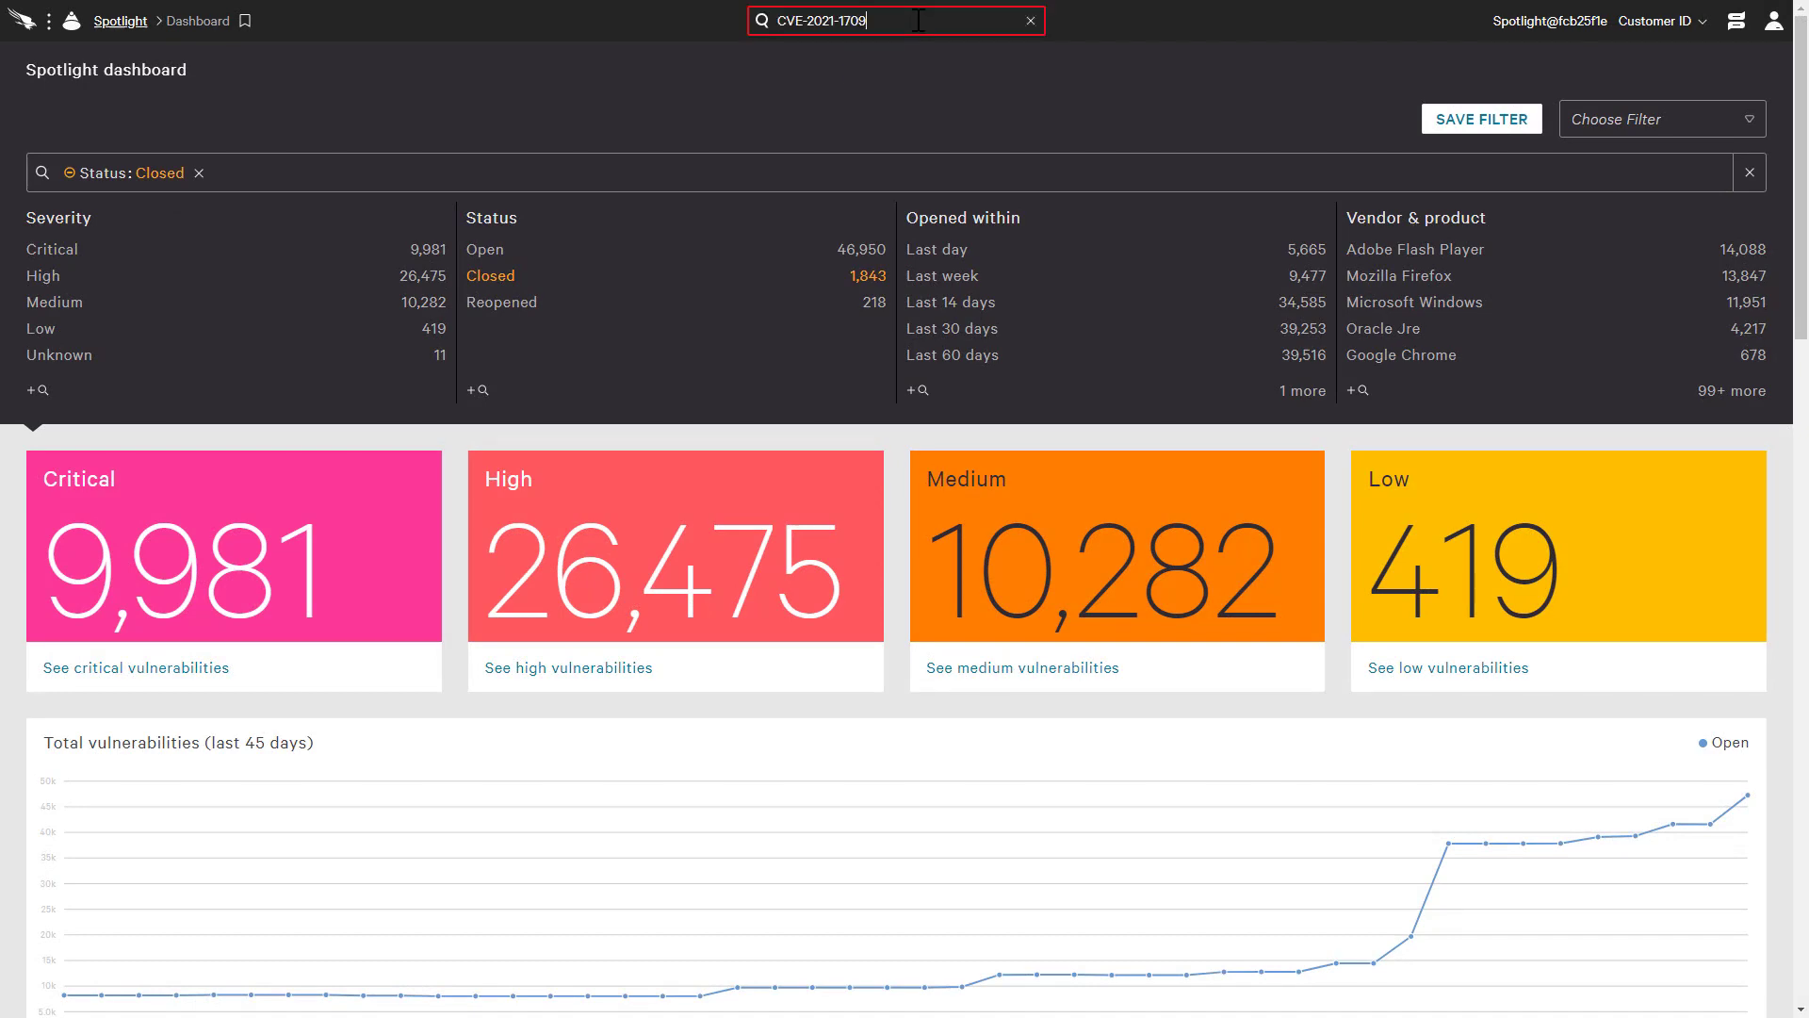
key(Return)
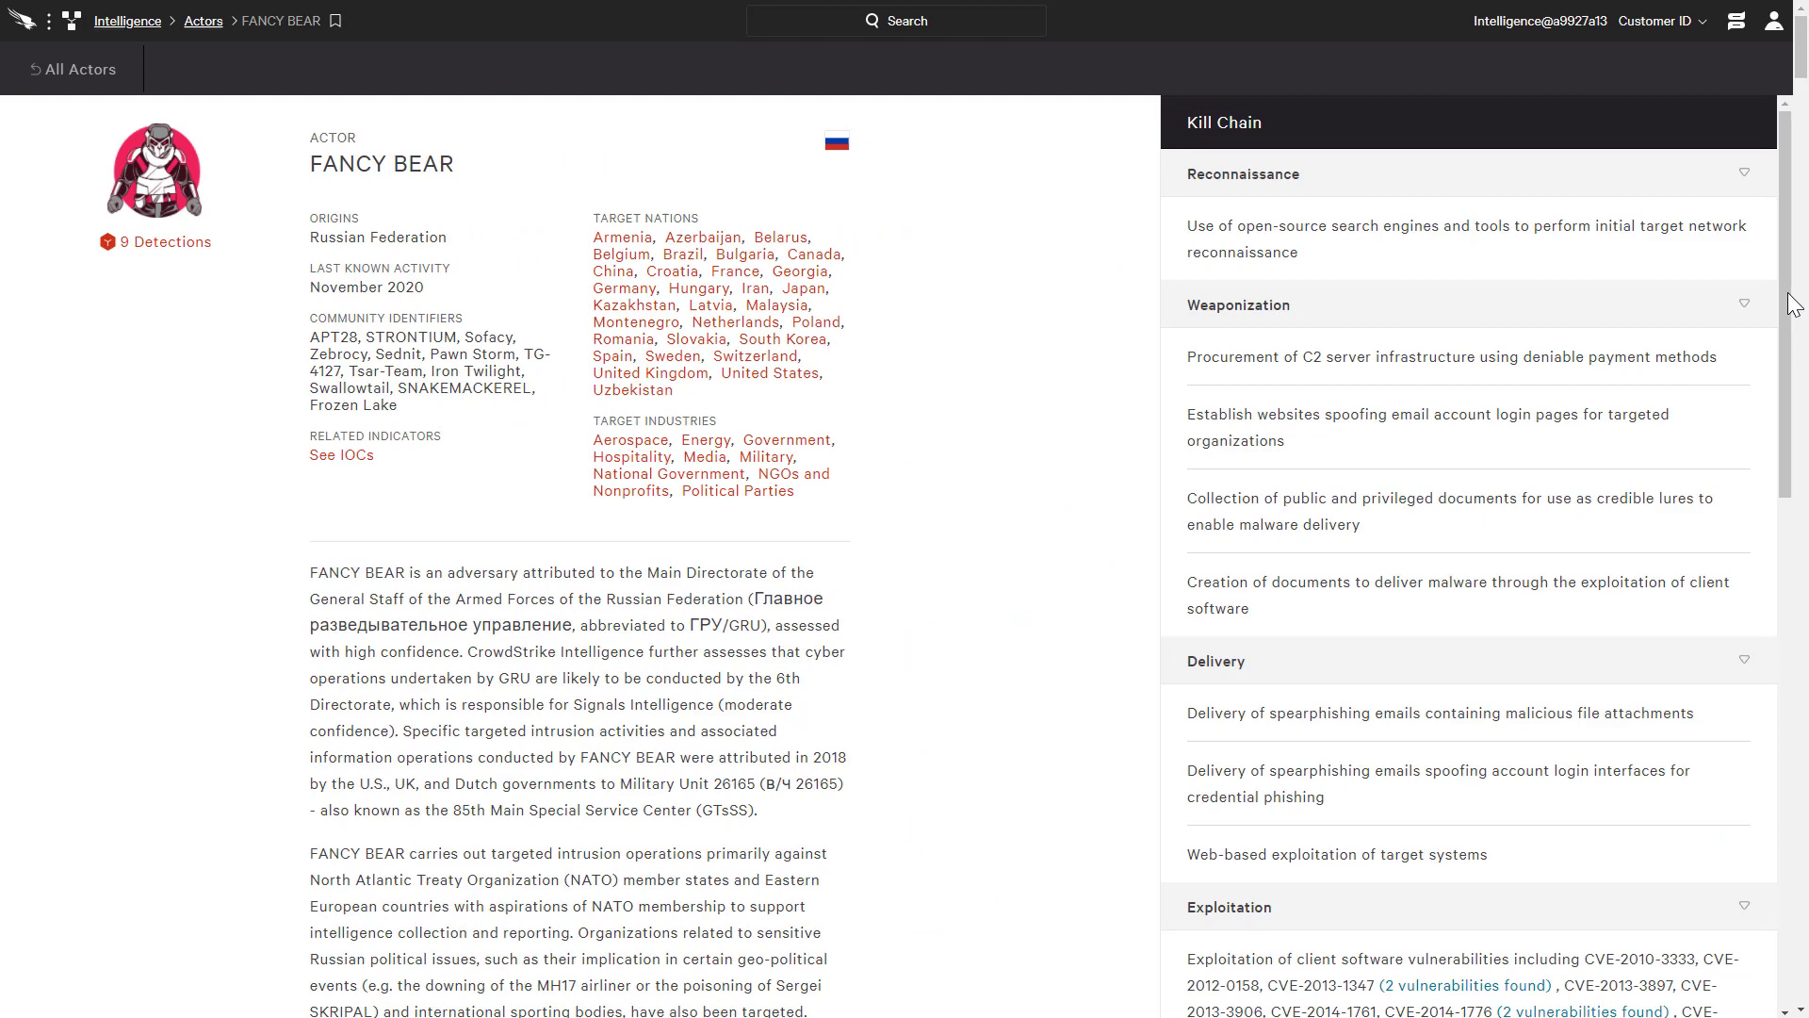
drag(1786, 303, 1780, 478)
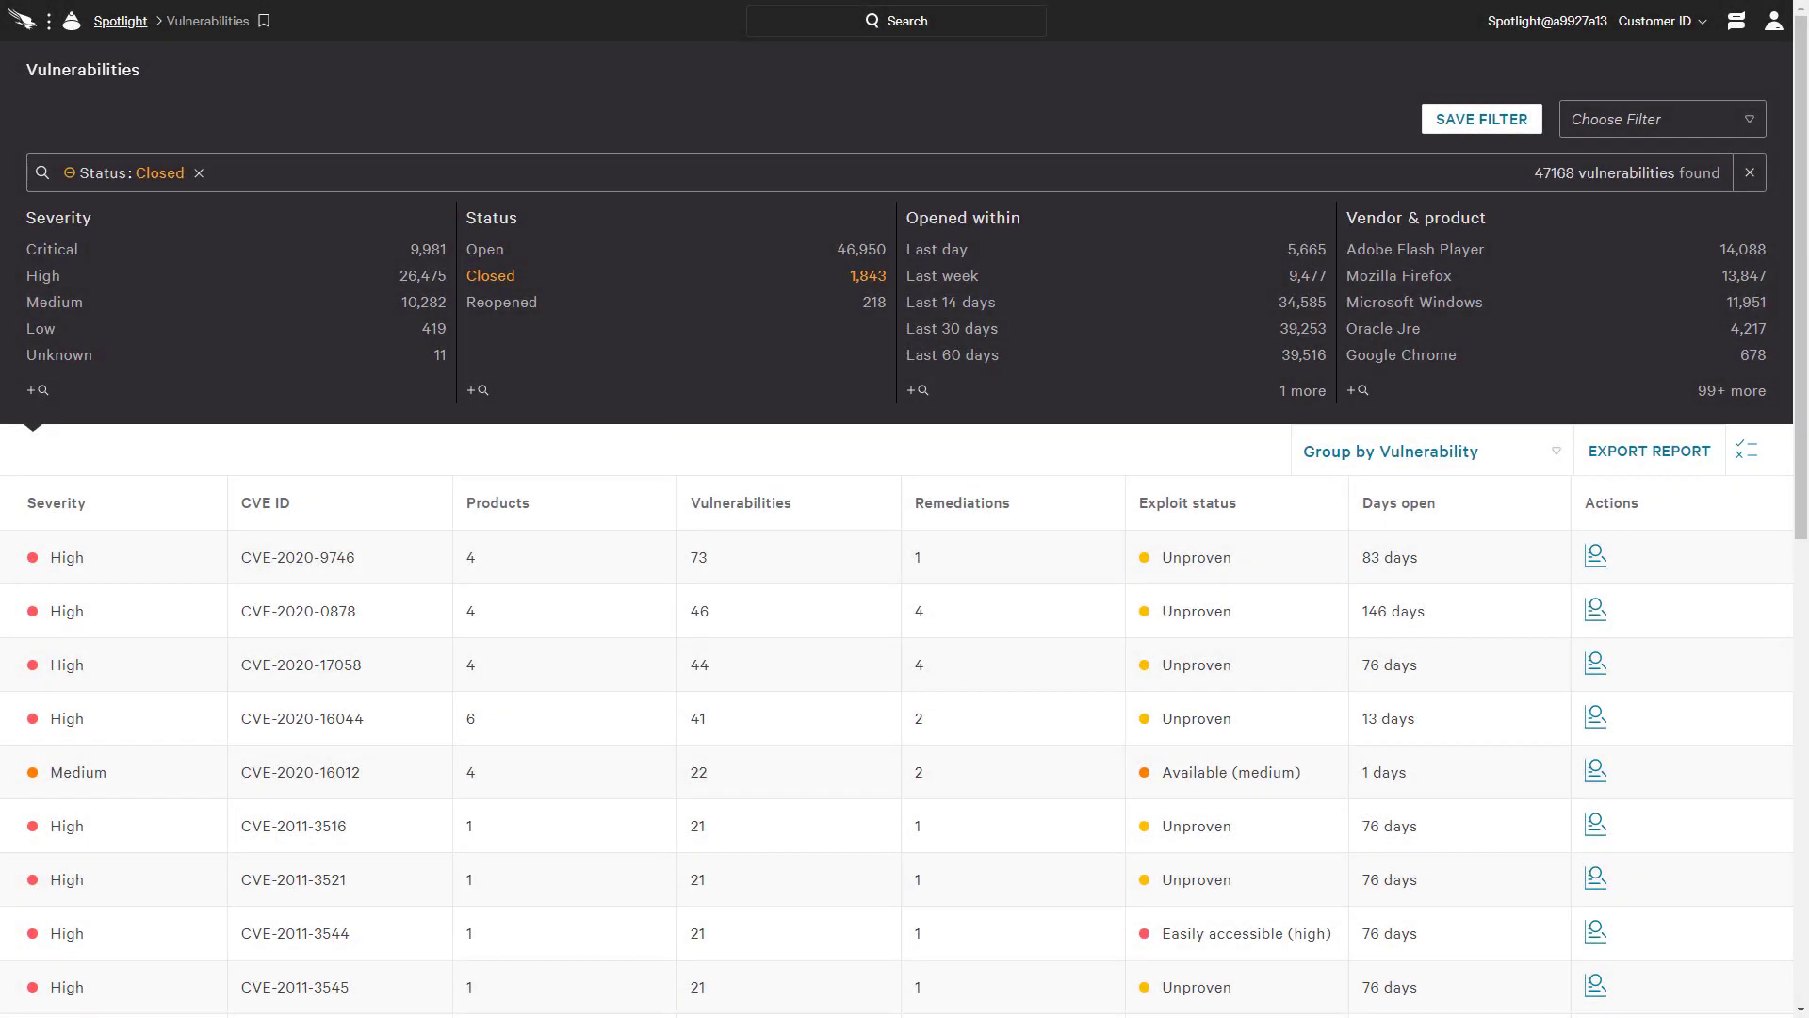
Apply a Hostname filter for SE-PIN-W2019-DT to the vulnerabilities list
click(275, 172)
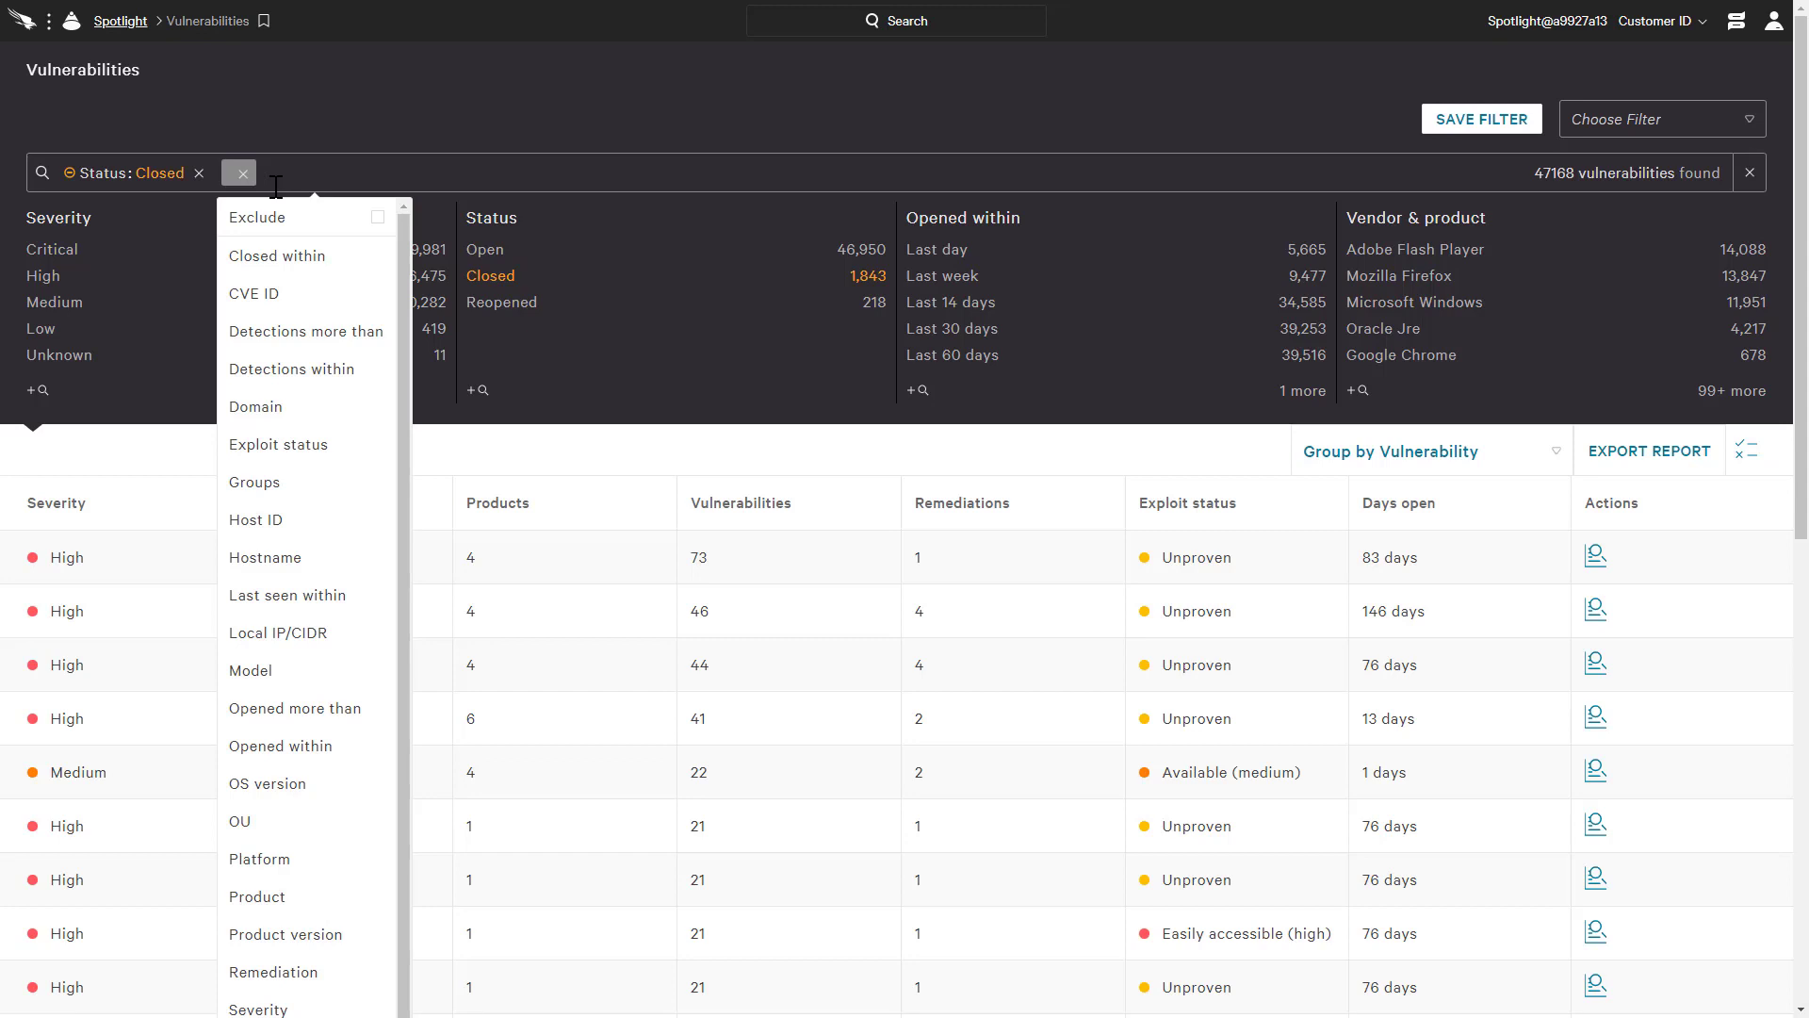
click(277, 557)
key(Return)
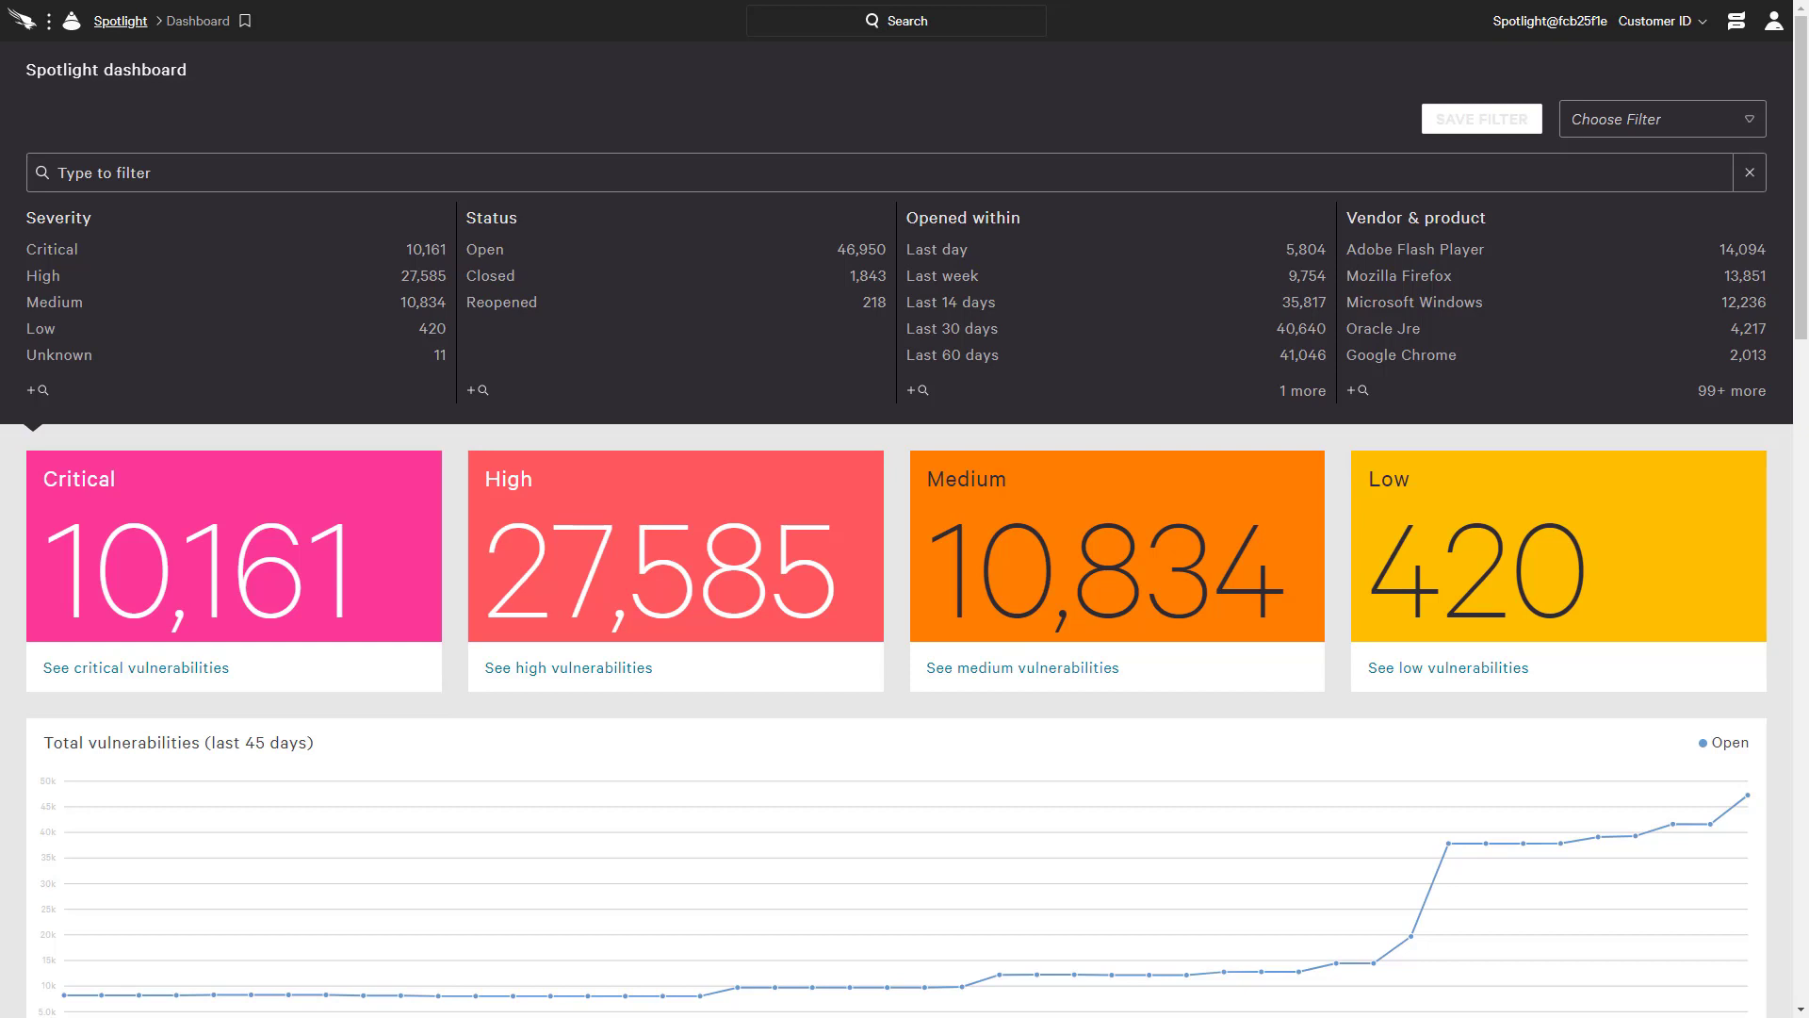
Filter the dashboard to Closed status and vulnerabilities opened within the last 30 days
click(493, 284)
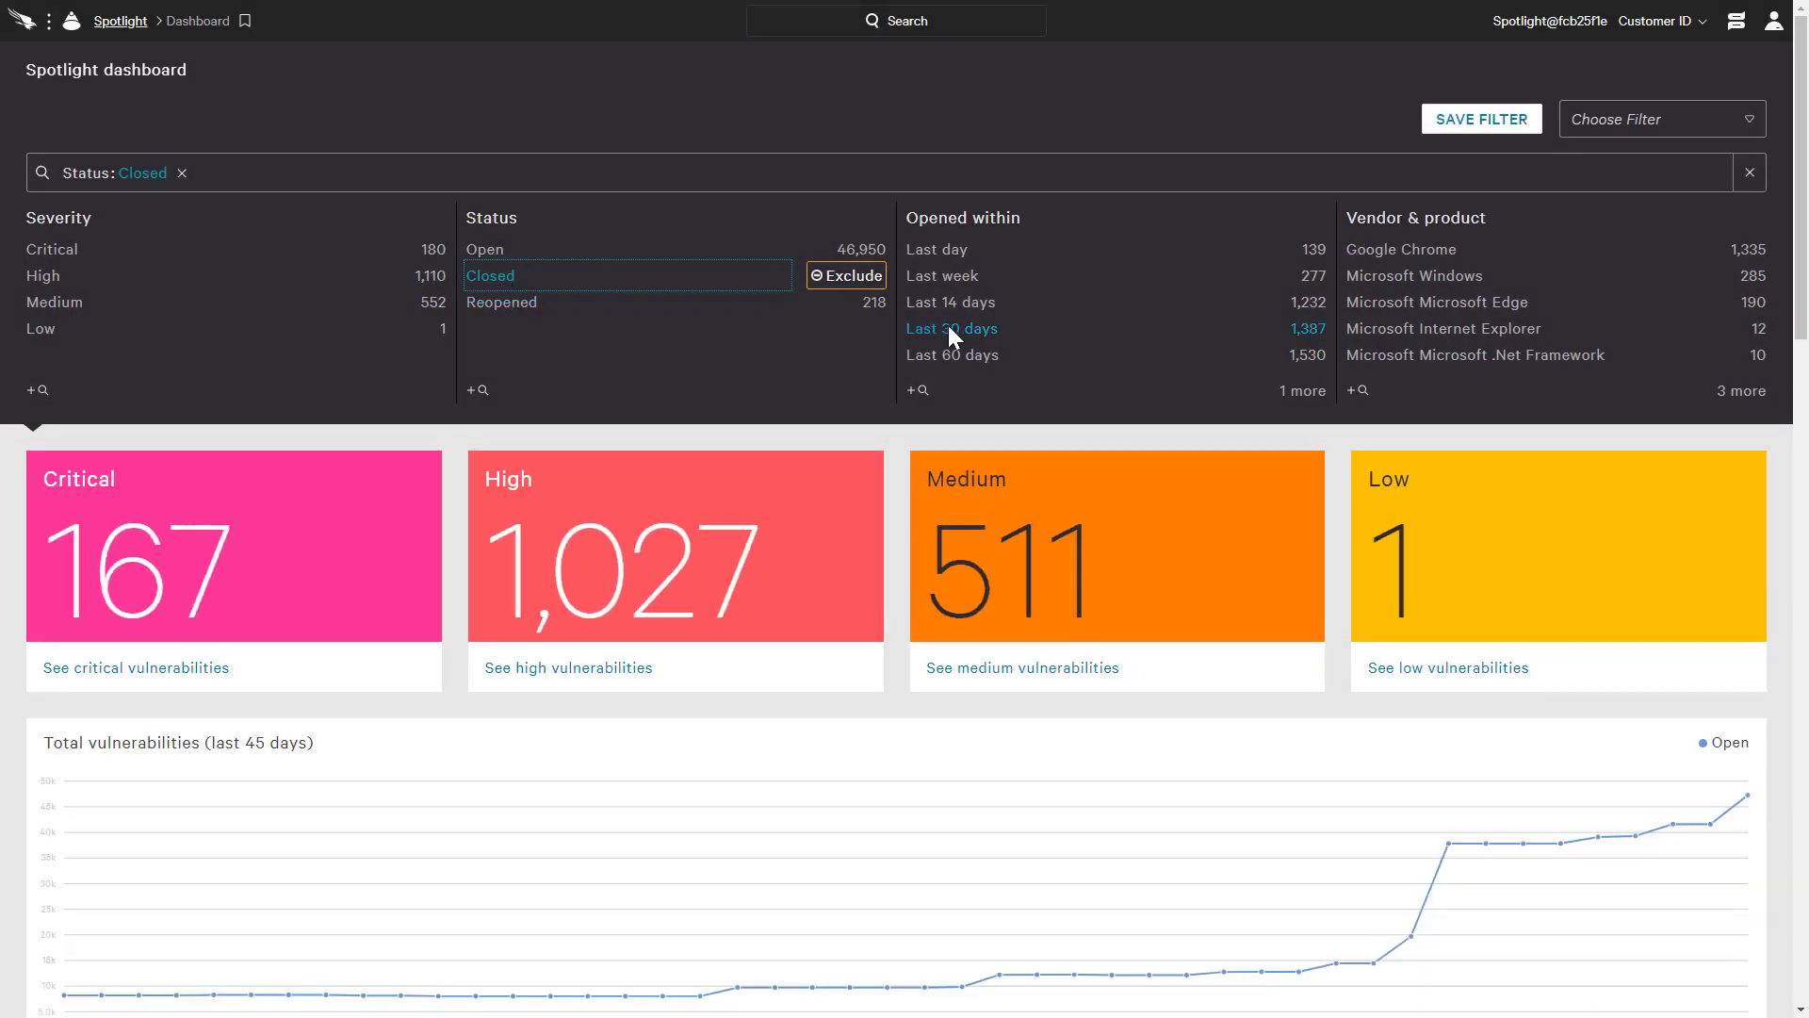
click(948, 325)
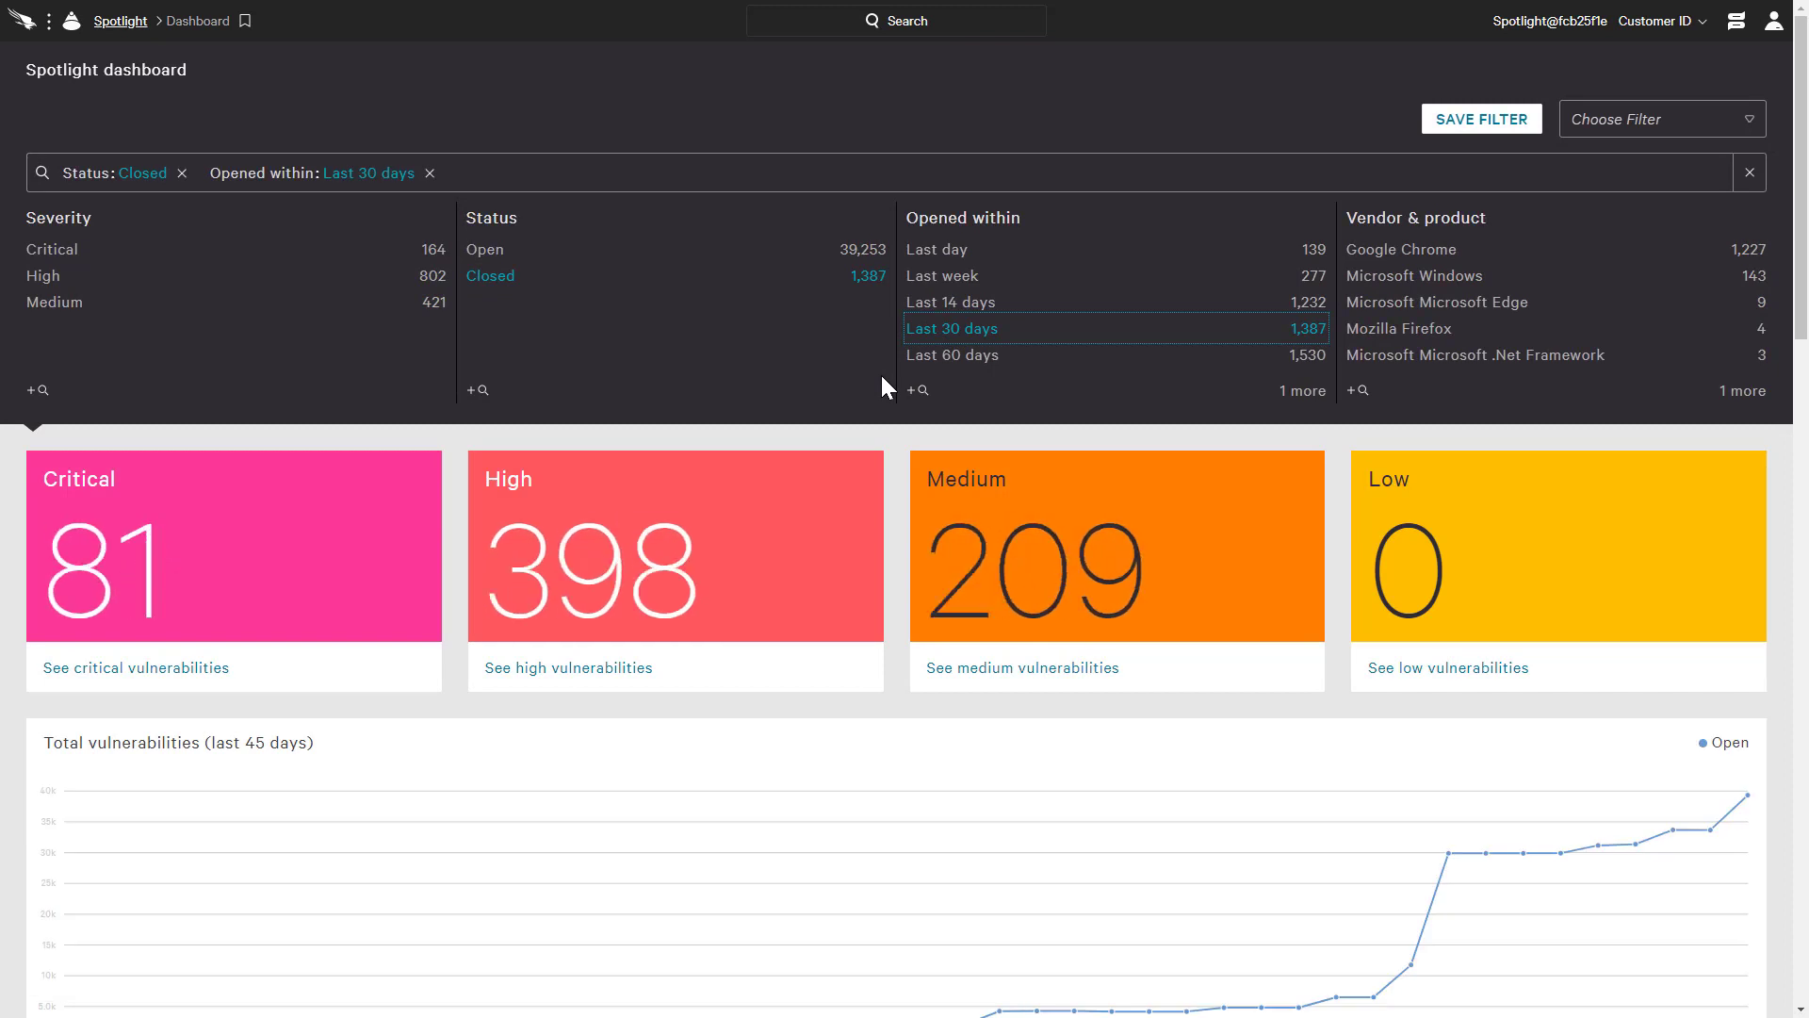